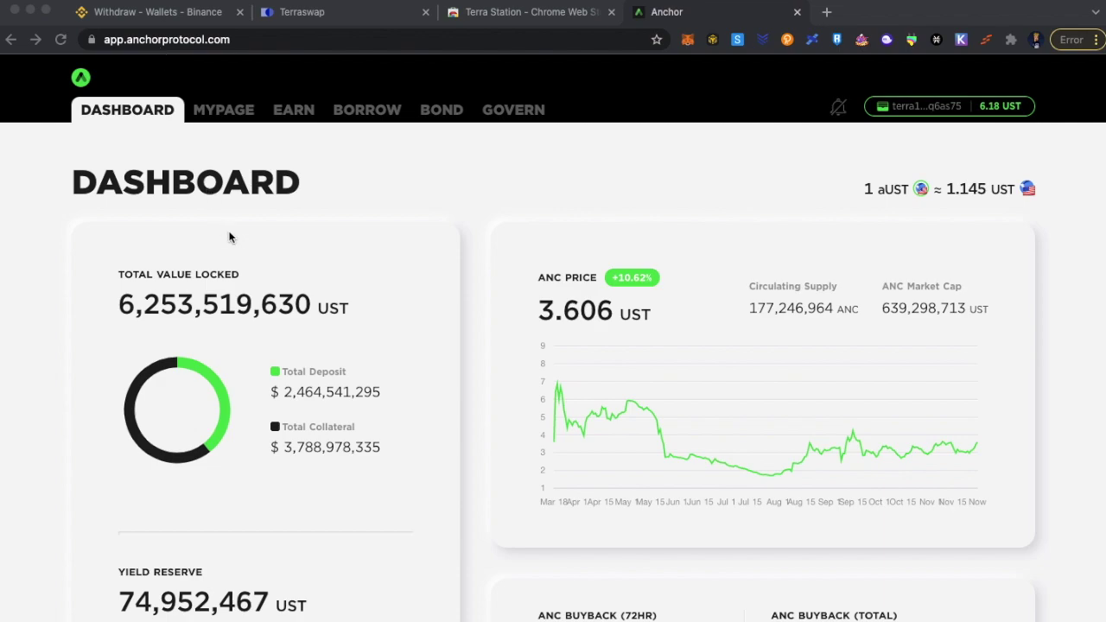
Open Anchor's Earn page and examine the total deposit and the interest APY.
{"action": "left_click", "coordinate": [231, 157]}
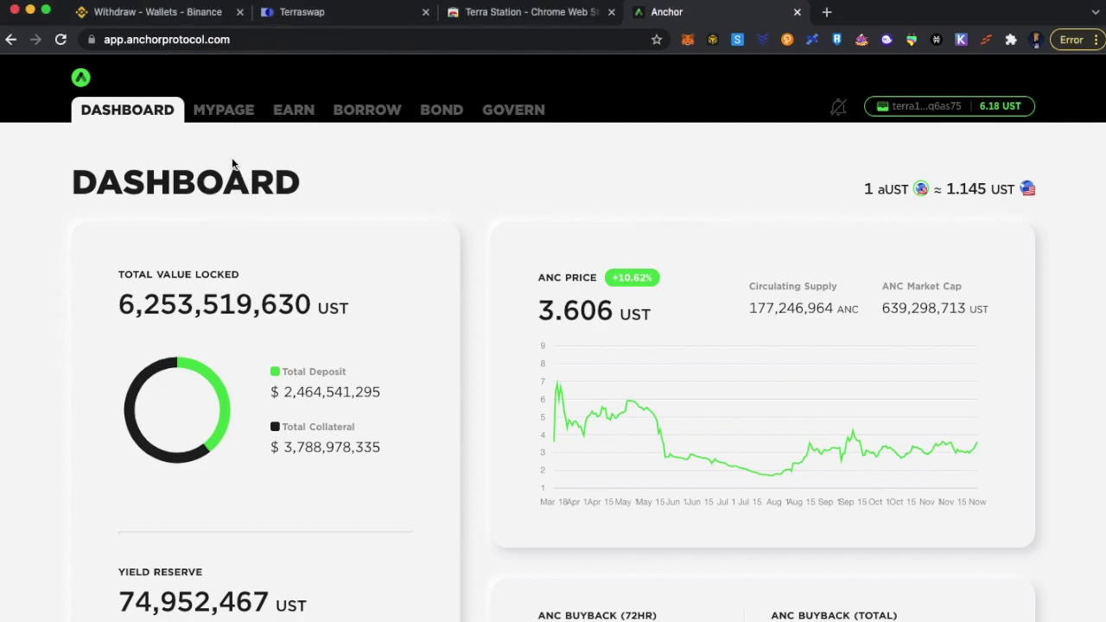
{"action": "left_click", "coordinate": [294, 115]}
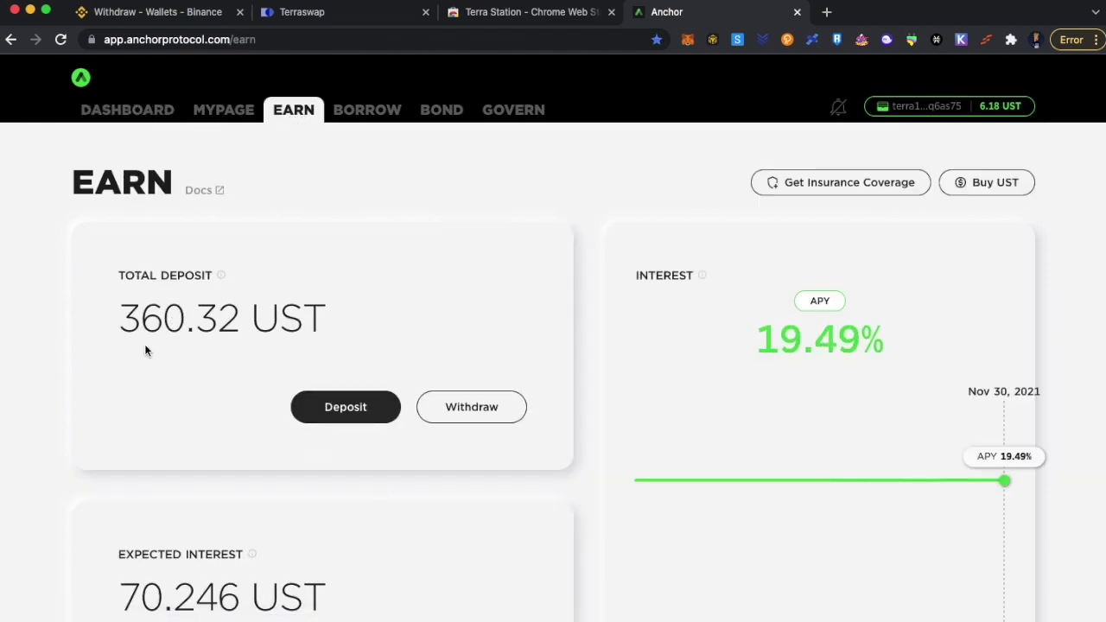
{"action": "double_click", "coordinate": [145, 316]}
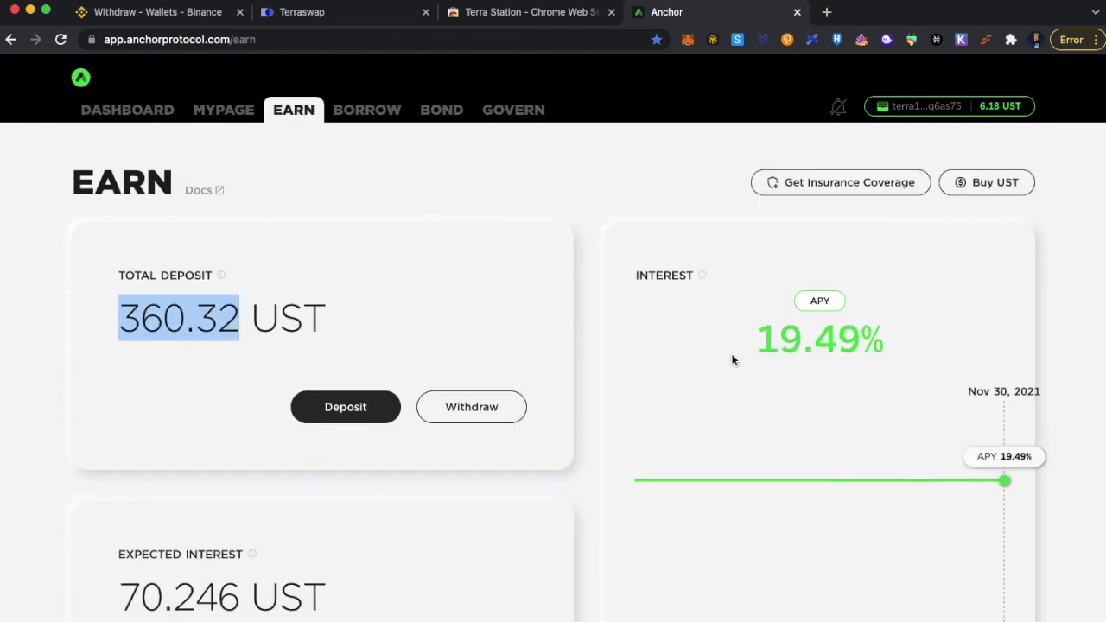
{"action": "left_click_drag", "start_coordinate": [776, 342], "coordinate": [868, 341]}
{"action": "left_click", "coordinate": [870, 341]}
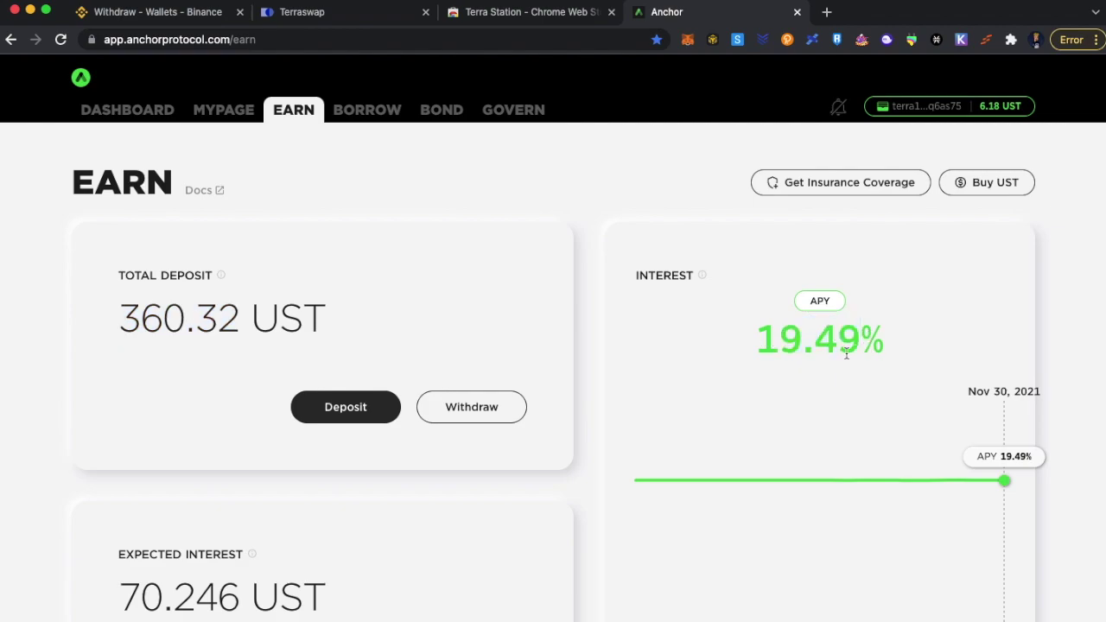
{"action": "left_click_drag", "start_coordinate": [765, 349], "coordinate": [861, 392]}
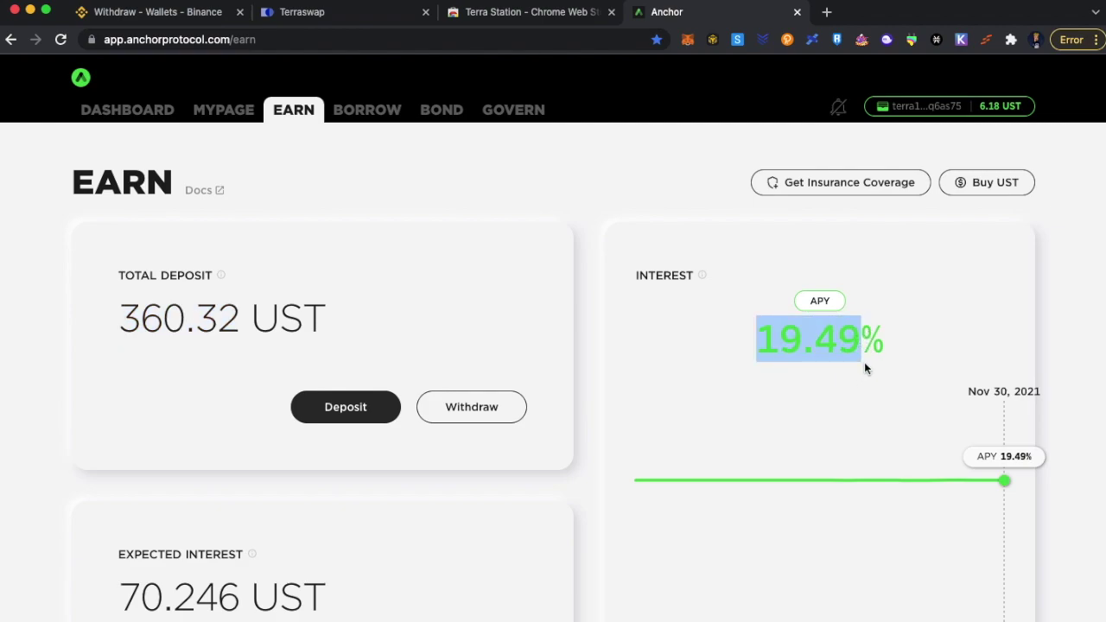
{"action": "left_click", "coordinate": [856, 370]}
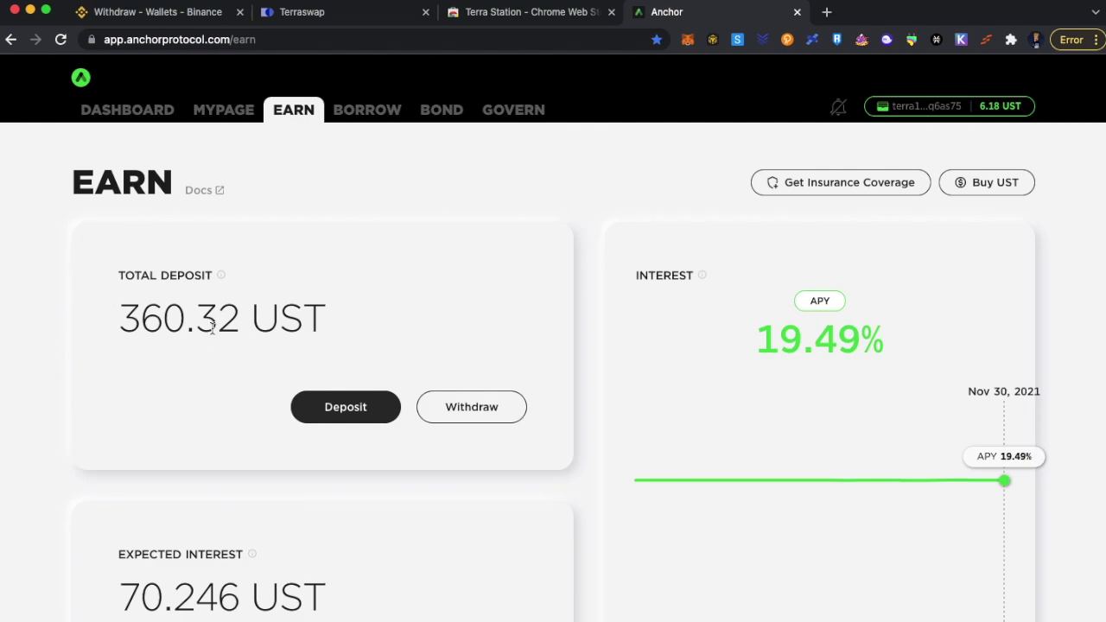
{"action": "double_click", "coordinate": [163, 317]}
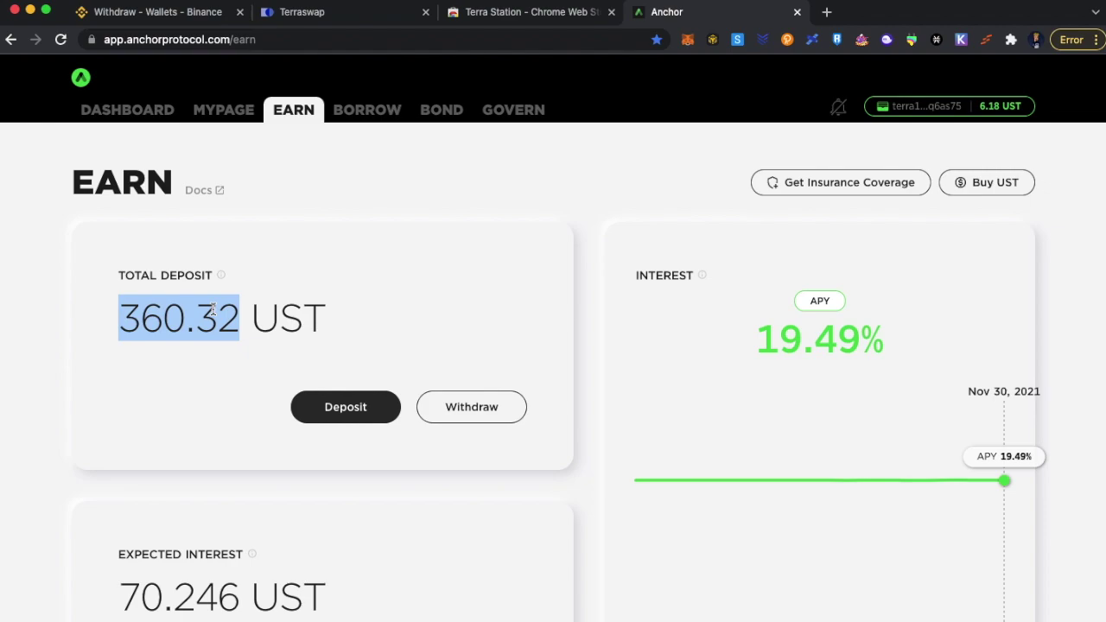
{"action": "left_click", "coordinate": [316, 320]}
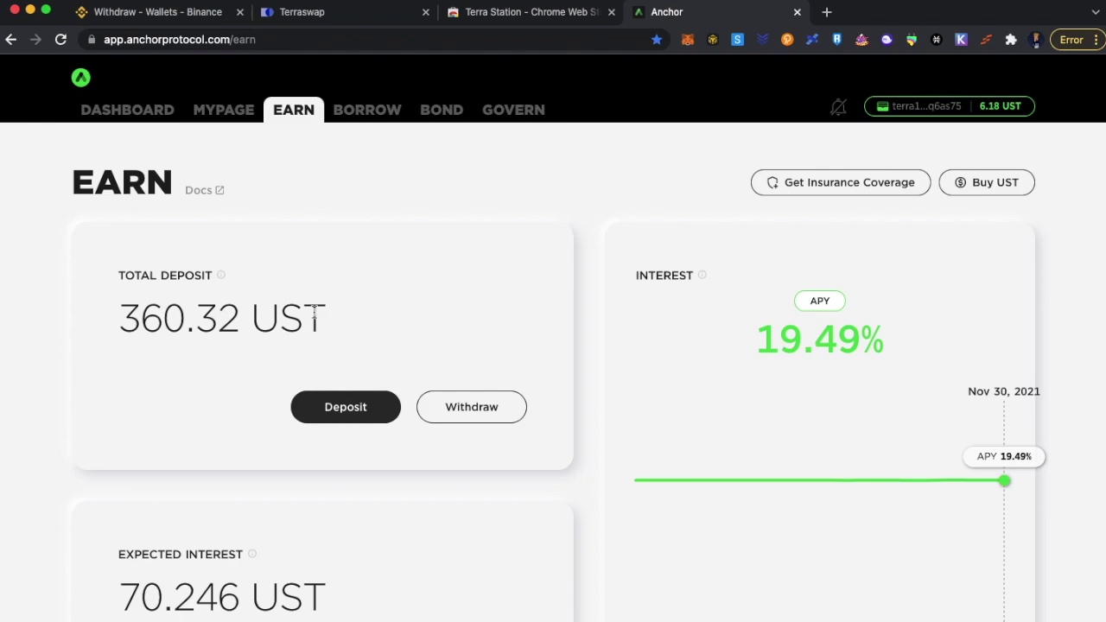
Switch to Binance's Withdraw Crypto page and check the LUNA spot balance and minimum withdrawal.
{"action": "left_click", "coordinate": [118, 17]}
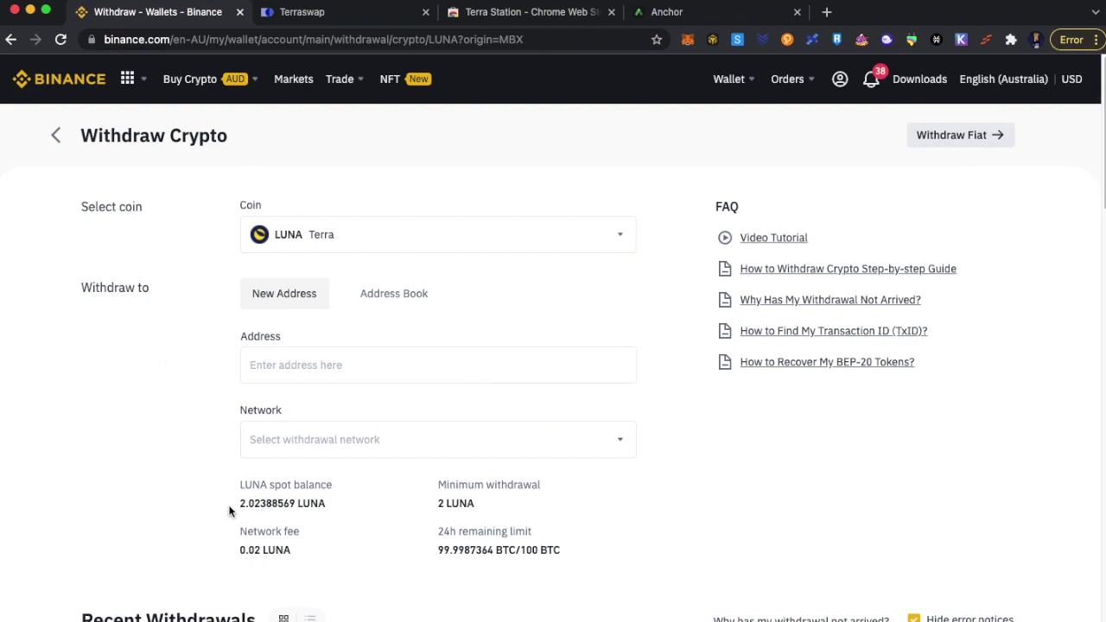
{"action": "left_click_drag", "start_coordinate": [471, 506], "coordinate": [425, 507]}
{"action": "left_click", "coordinate": [368, 513]}
{"action": "left_click_drag", "start_coordinate": [246, 504], "coordinate": [327, 504]}
{"action": "triple_click", "coordinate": [470, 503]}
View the Terraswap page, examine the Terra Station extension in the Chrome Web Store, and check the wallet's Luna and UST balances.
{"action": "left_click", "coordinate": [304, 16]}
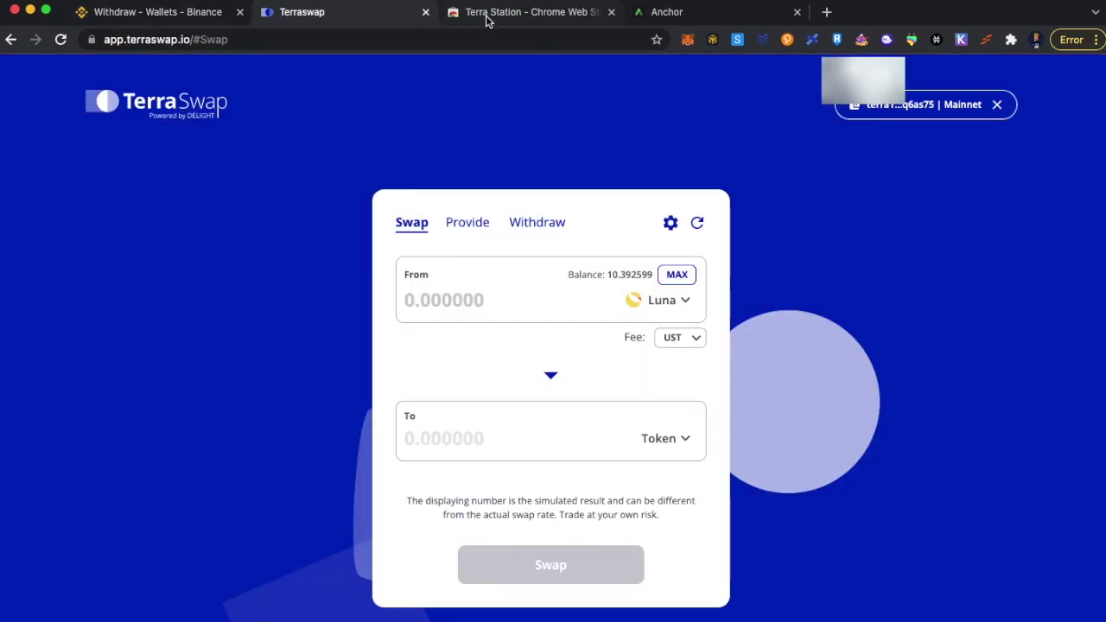
{"action": "left_click", "coordinate": [488, 19]}
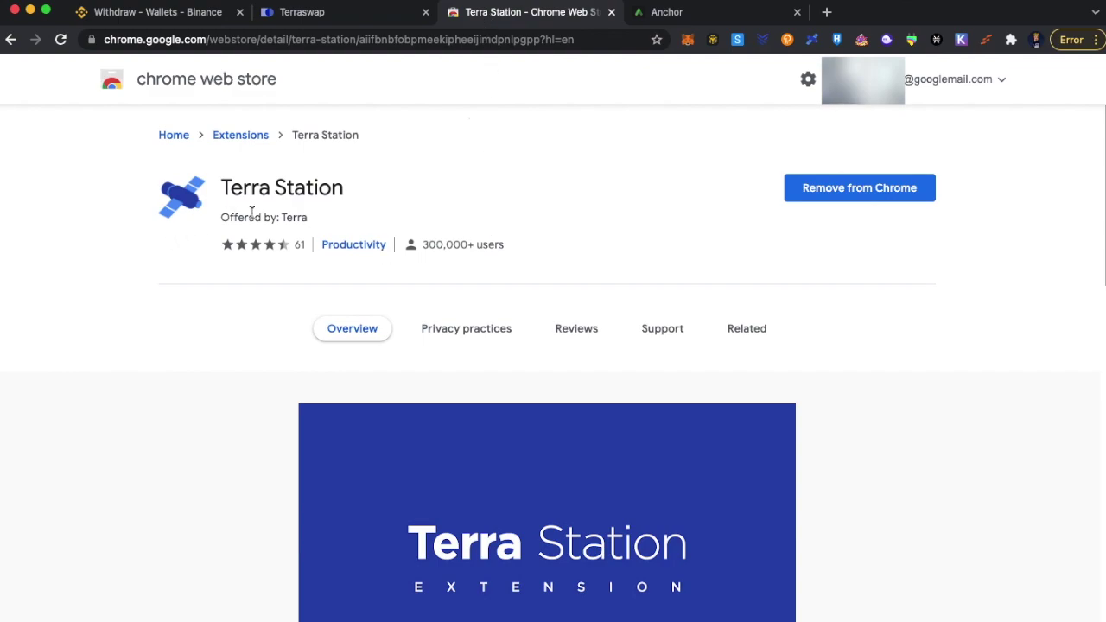
{"action": "left_click_drag", "start_coordinate": [240, 188], "coordinate": [220, 188]}
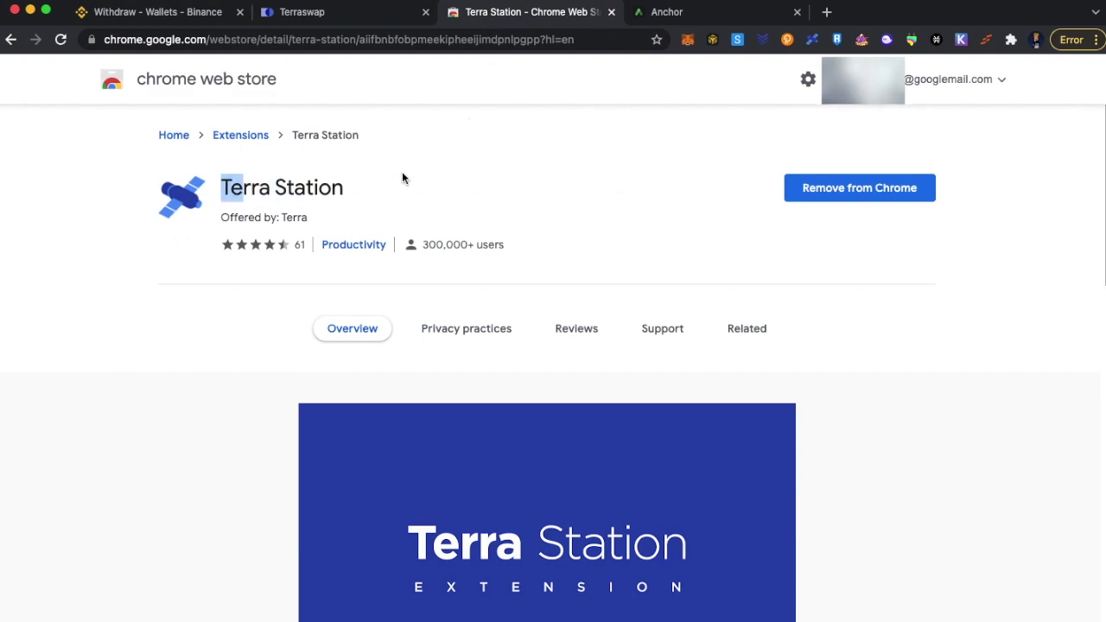
{"action": "triple_click", "coordinate": [311, 188]}
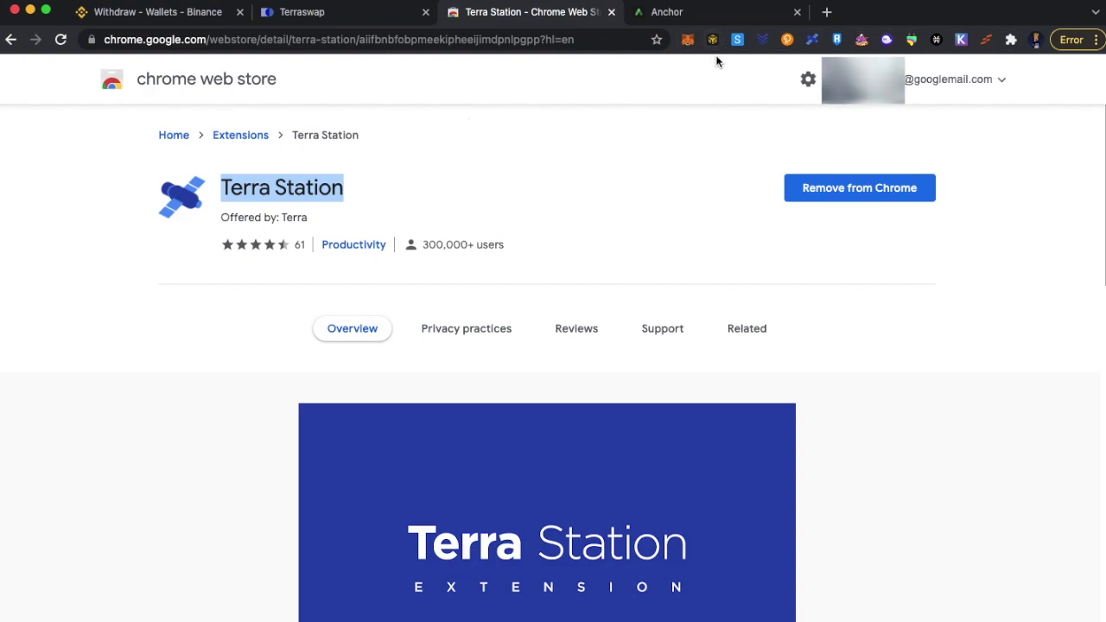
{"action": "left_click", "coordinate": [811, 40]}
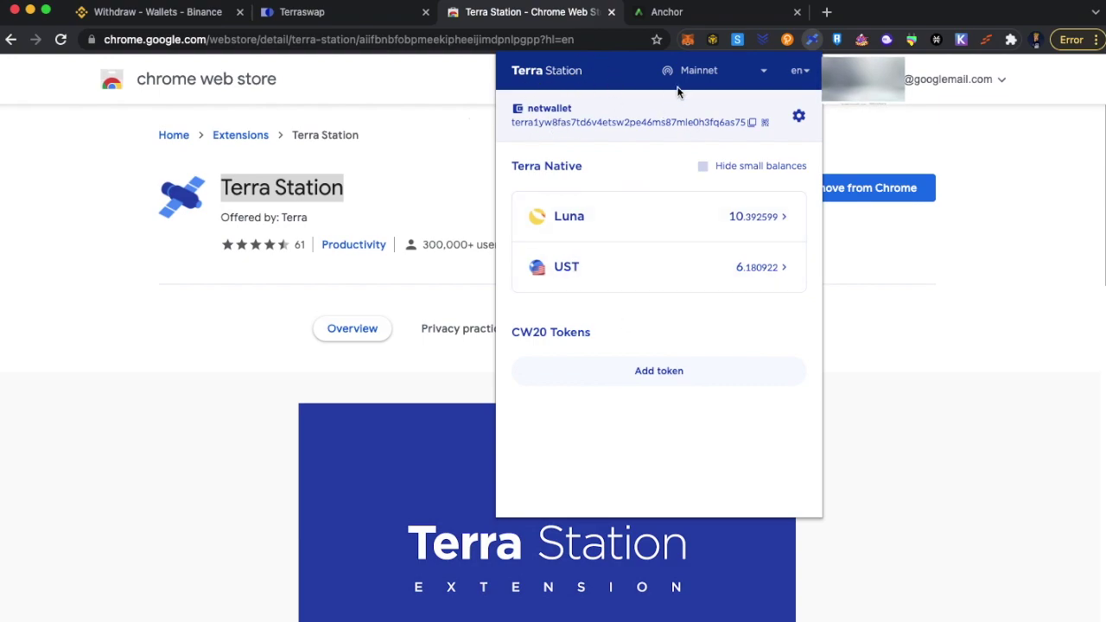
{"action": "left_click", "coordinate": [869, 342]}
Copy the wallet address from Terra Station and paste it as the destination address of the Binance LUNA withdrawal.
{"action": "left_click", "coordinate": [158, 14]}
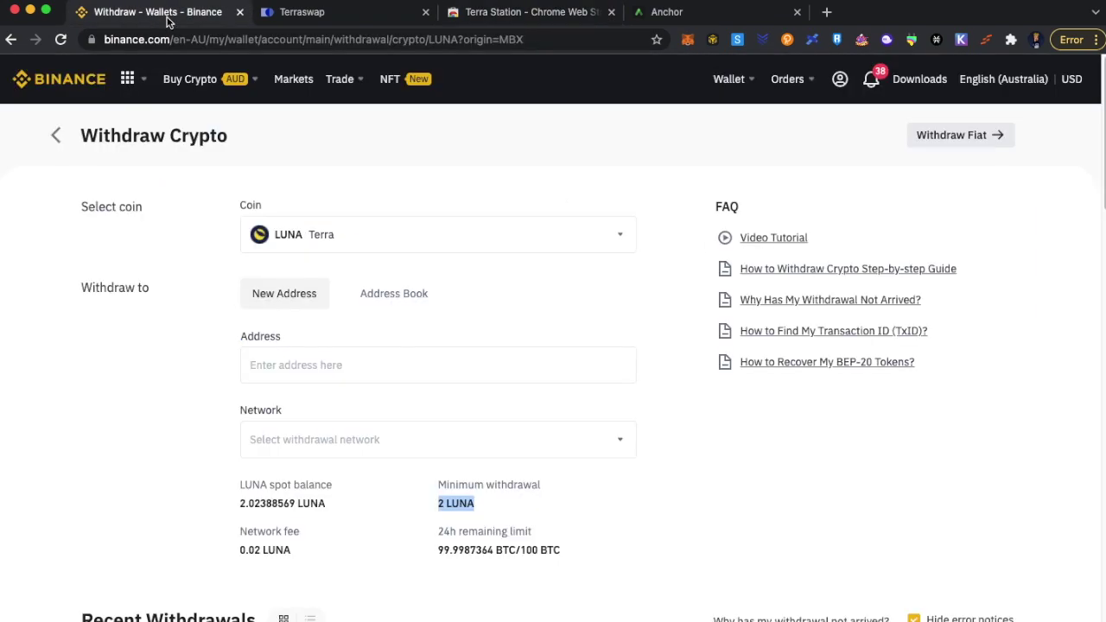
{"action": "left_click", "coordinate": [812, 39]}
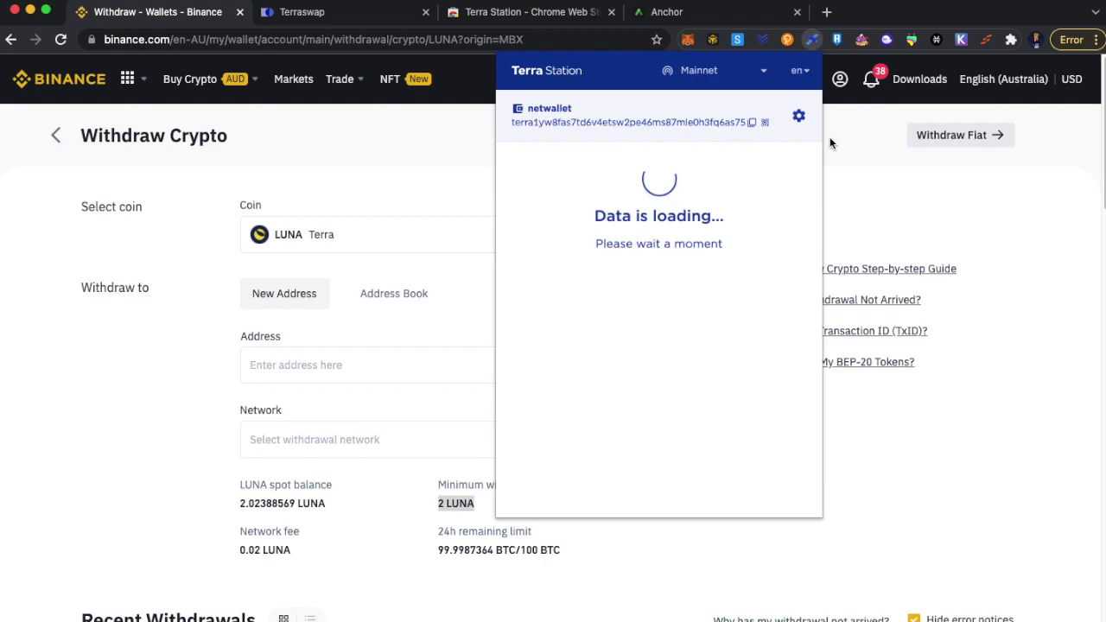
{"action": "left_click", "coordinate": [751, 122]}
{"action": "key", "text": "Escape"}
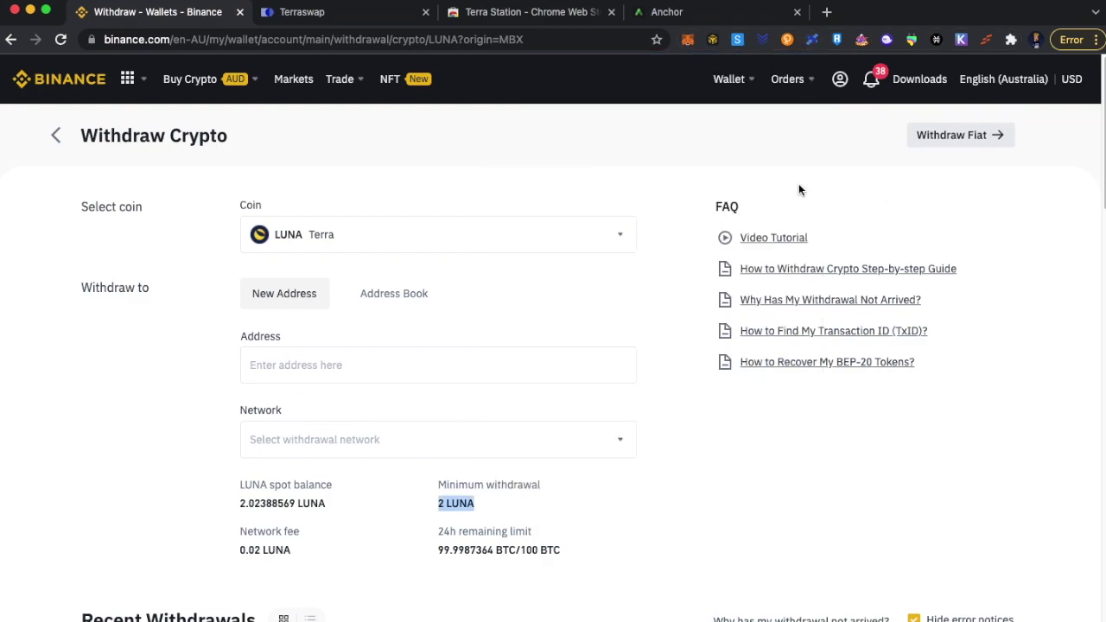
{"action": "left_click", "coordinate": [332, 365]}
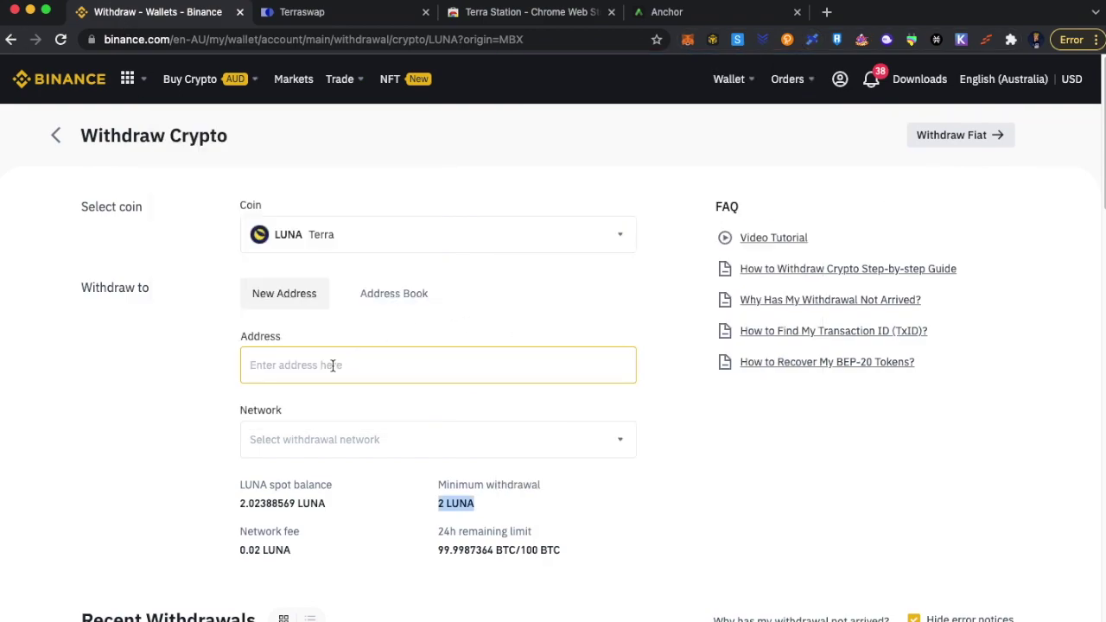
{"action": "right_click", "coordinate": [331, 364]}
{"action": "left_click", "coordinate": [394, 475]}
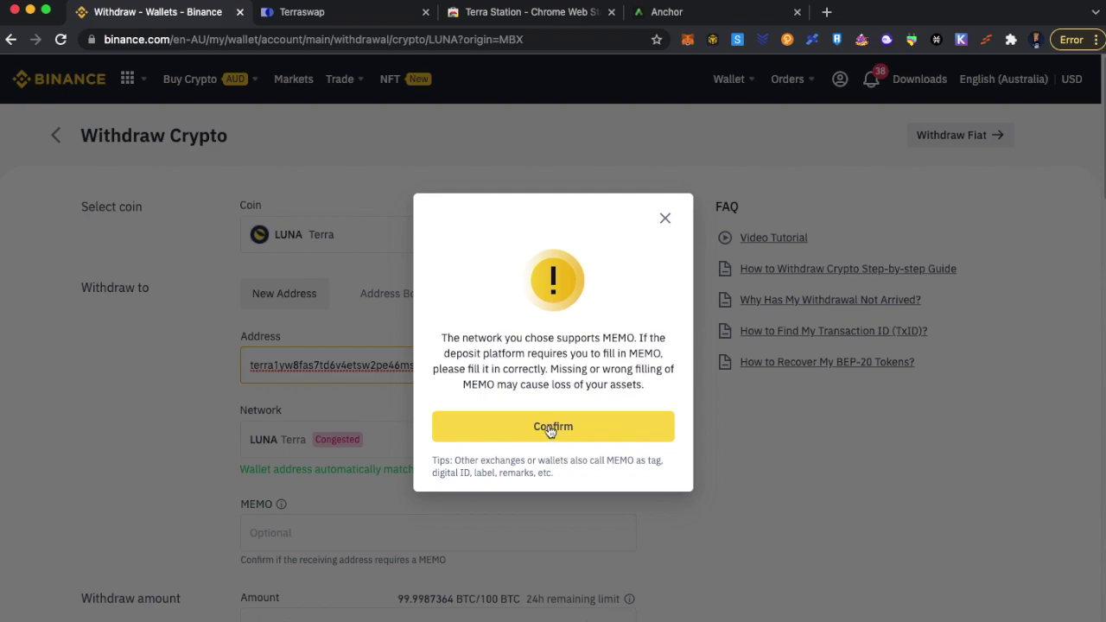
Read the MEMO notice for the selected withdrawal network and confirm it.
{"action": "triple_click", "coordinate": [485, 389]}
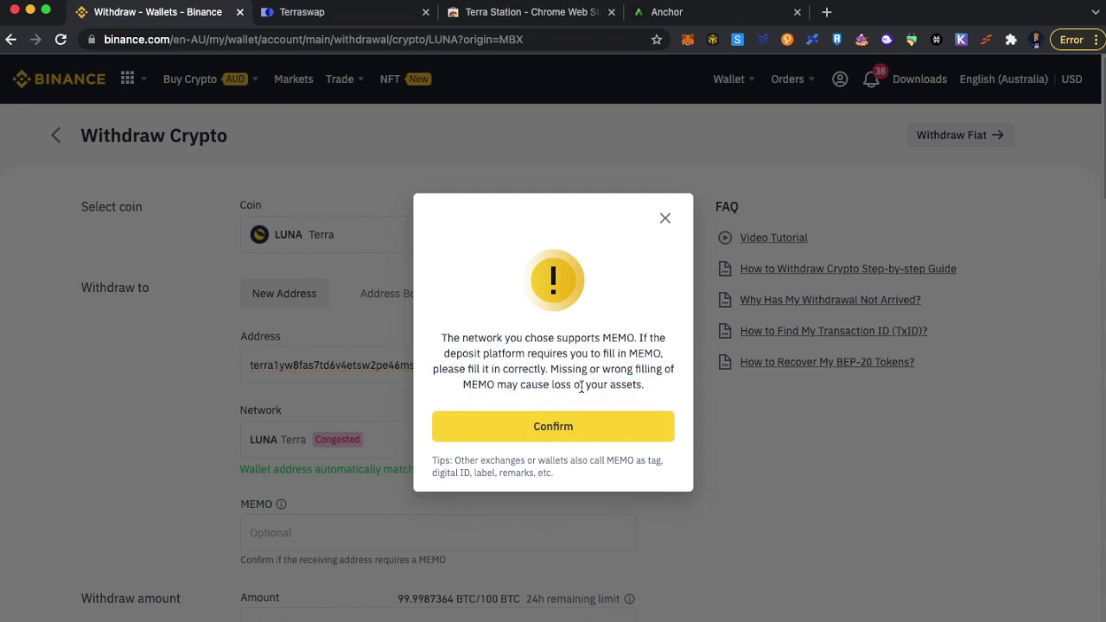
{"action": "double_click", "coordinate": [646, 352]}
{"action": "left_click", "coordinate": [565, 424]}
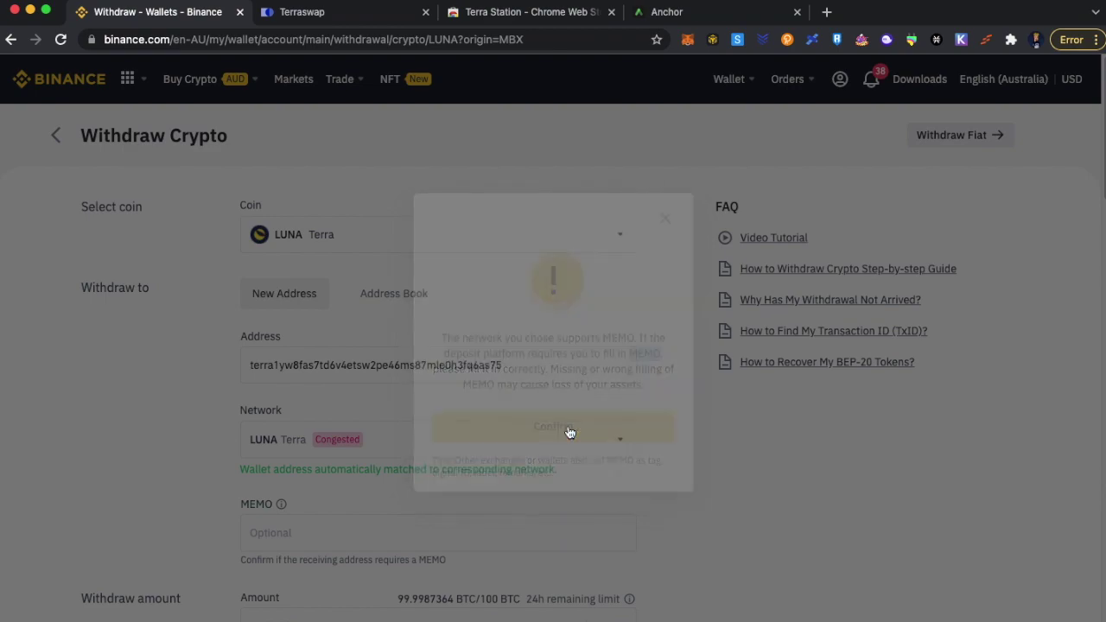
Try to withdraw the maximum 2.023885 LUNA from the Spot Wallet, and check the network fee.
{"action": "scroll", "coordinate": [772, 421], "scroll_direction": "down", "scroll_amount": 1}
{"action": "scroll", "coordinate": [773, 421], "scroll_direction": "down", "scroll_amount": 4}
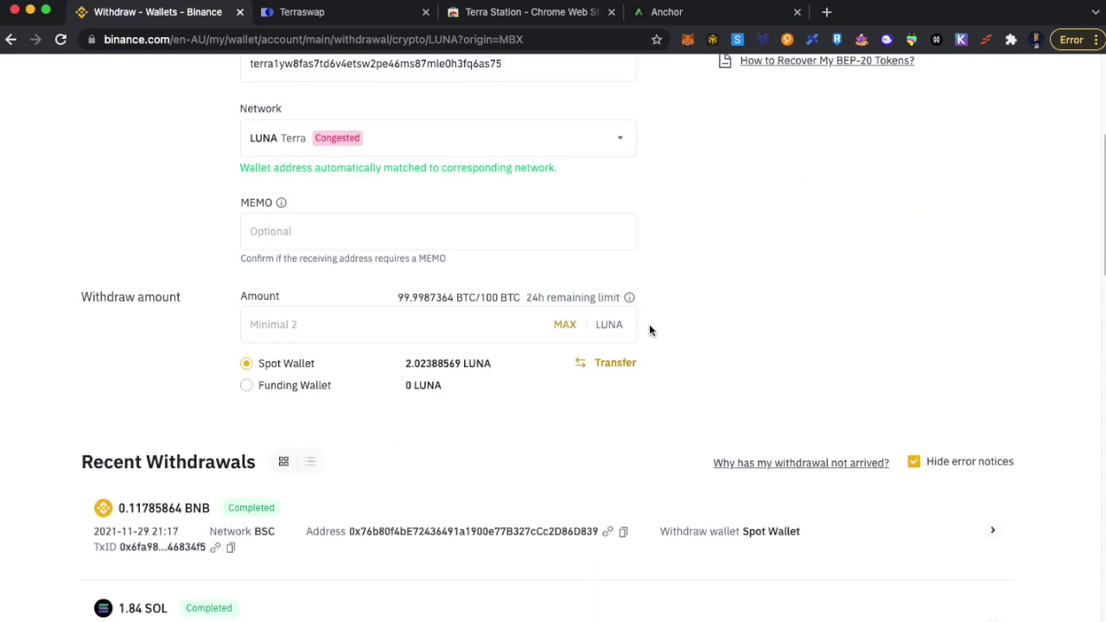
{"action": "left_click", "coordinate": [565, 325]}
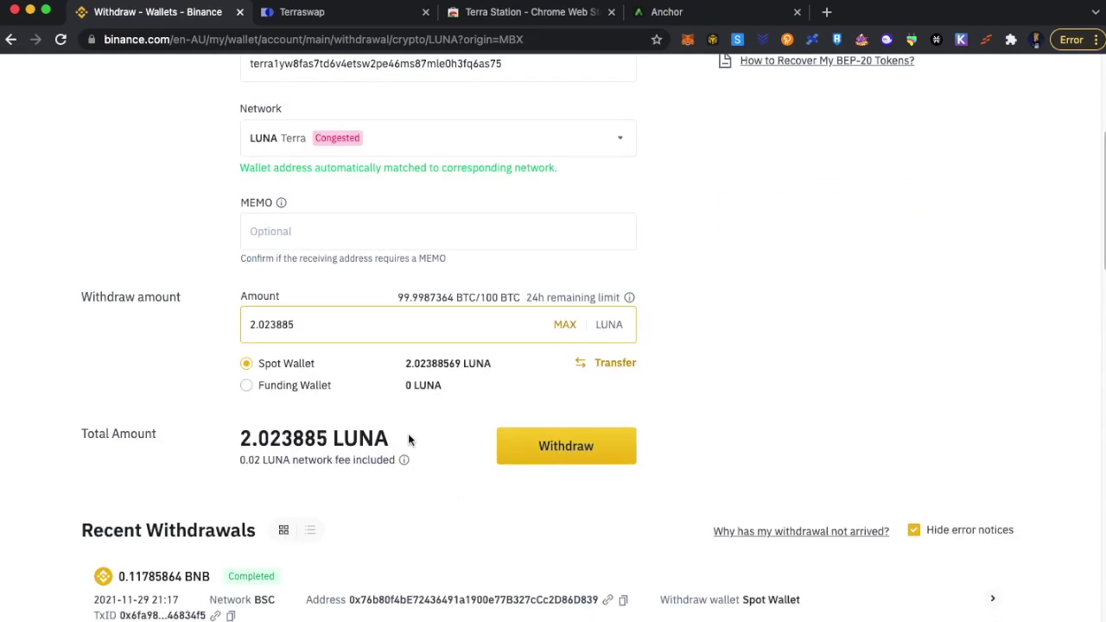
{"action": "left_click", "coordinate": [592, 451]}
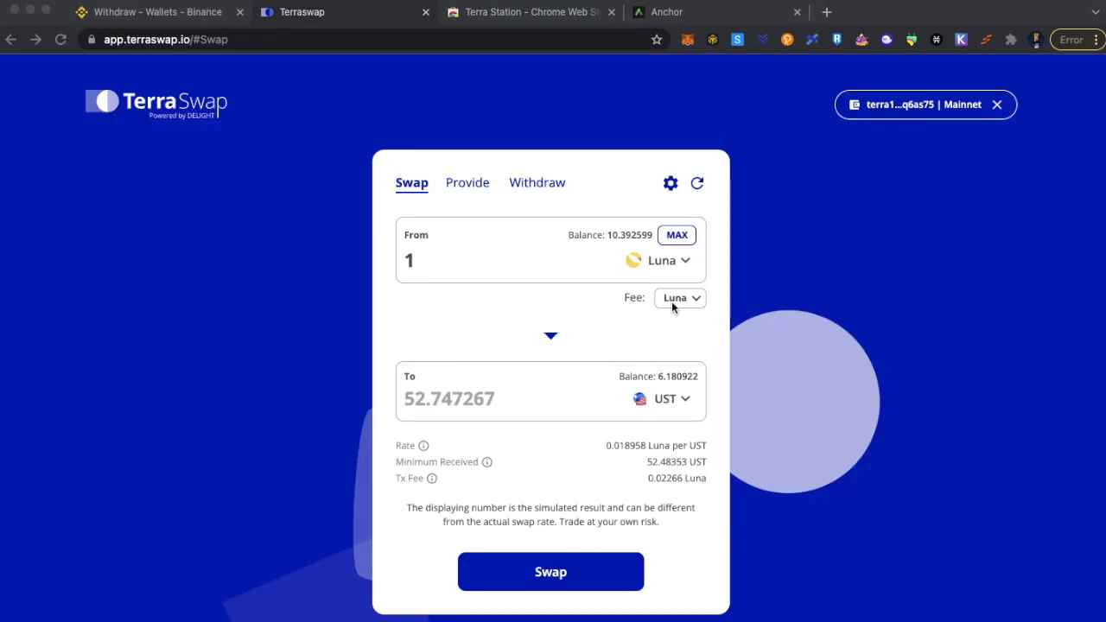
{"action": "left_click", "coordinate": [142, 17]}
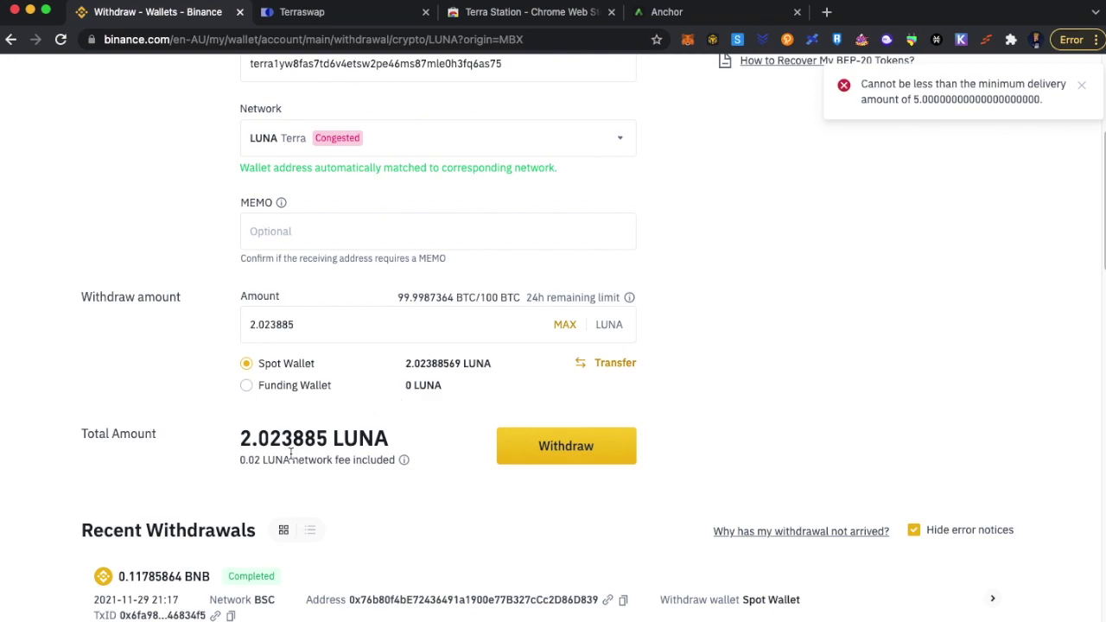
{"action": "double_click", "coordinate": [252, 458]}
Swap 1 Luna for UST on Terraswap, post it with the wallet password saved for 24 hours, and close the swap summary.
{"action": "left_click", "coordinate": [319, 15]}
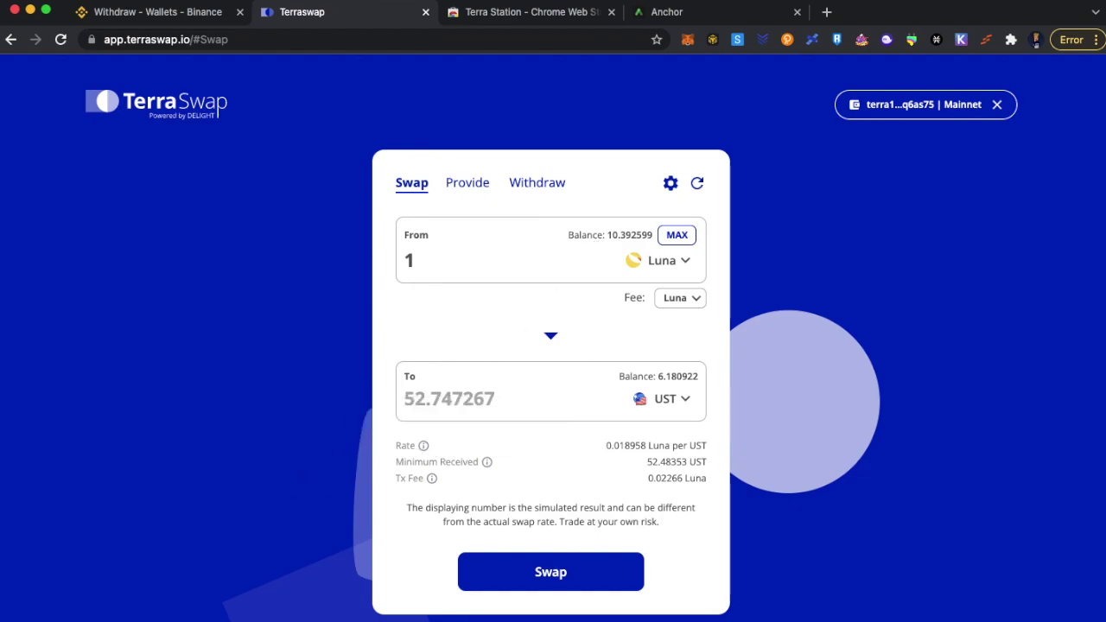
{"action": "left_click", "coordinate": [544, 572]}
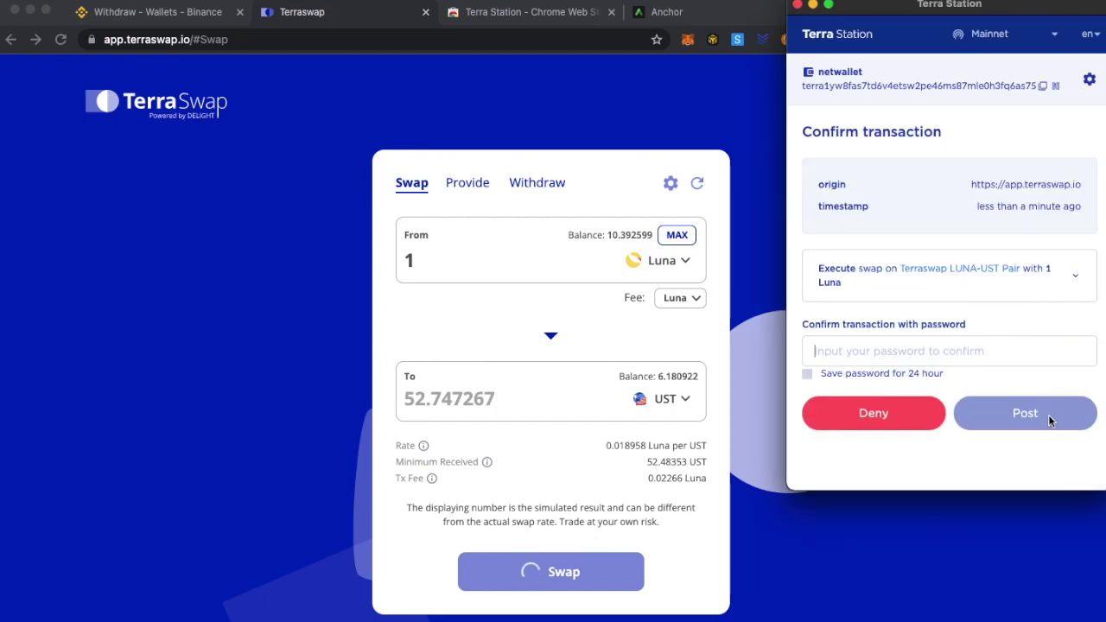
{"action": "left_click", "coordinate": [846, 353]}
{"action": "type", "text": "******"}
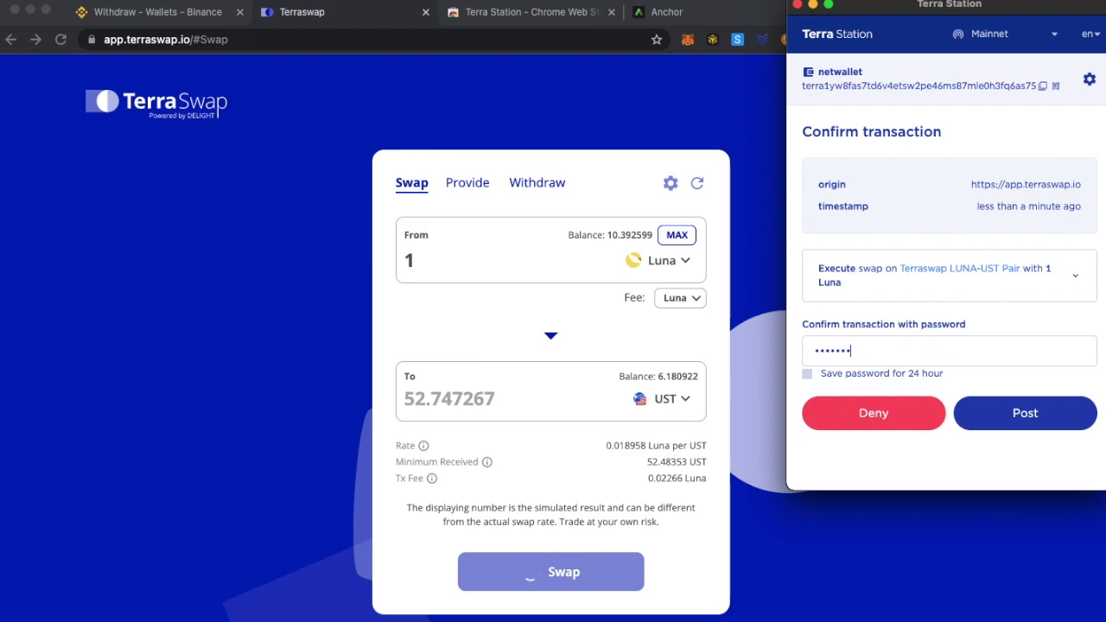
{"action": "type", "text": "**************"}
{"action": "left_click", "coordinate": [804, 373]}
{"action": "left_click", "coordinate": [1058, 414]}
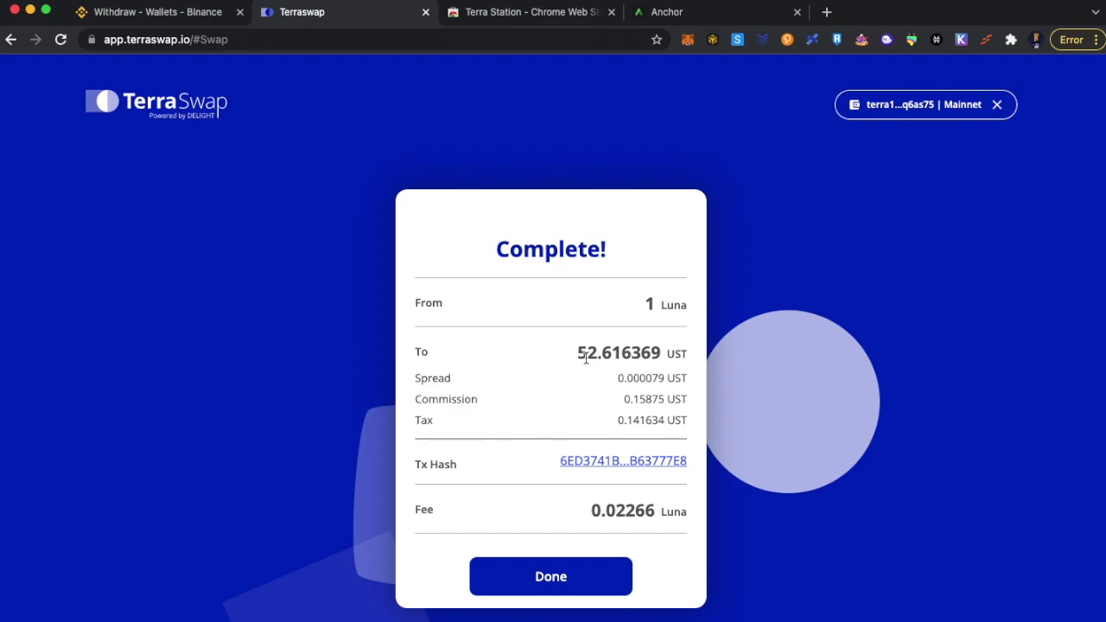
{"action": "left_click_drag", "start_coordinate": [583, 357], "coordinate": [661, 354]}
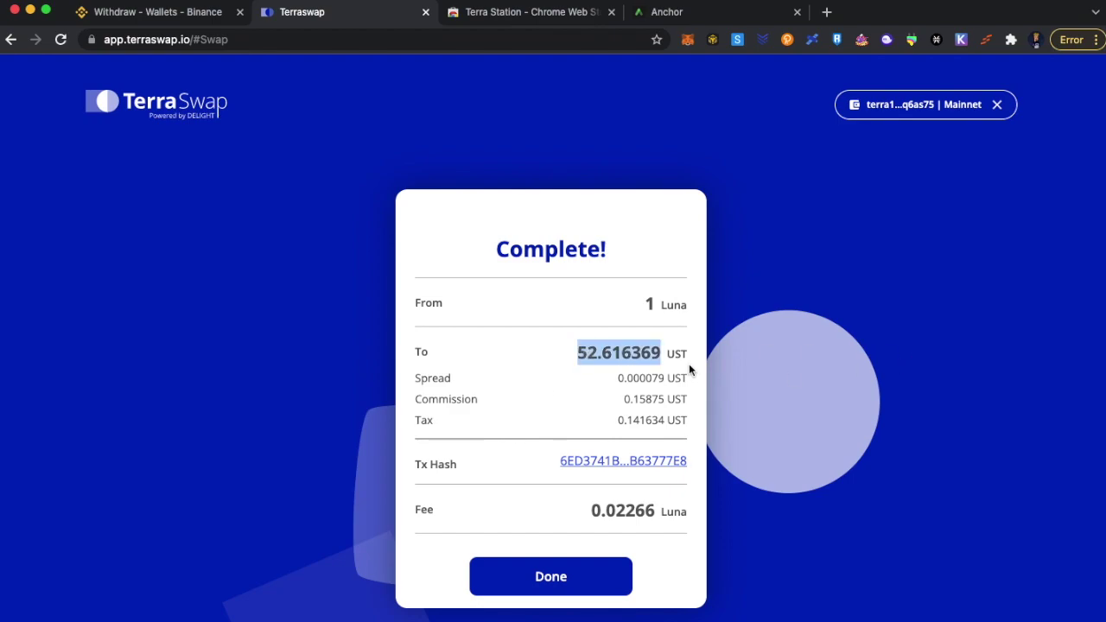
{"action": "left_click", "coordinate": [547, 585]}
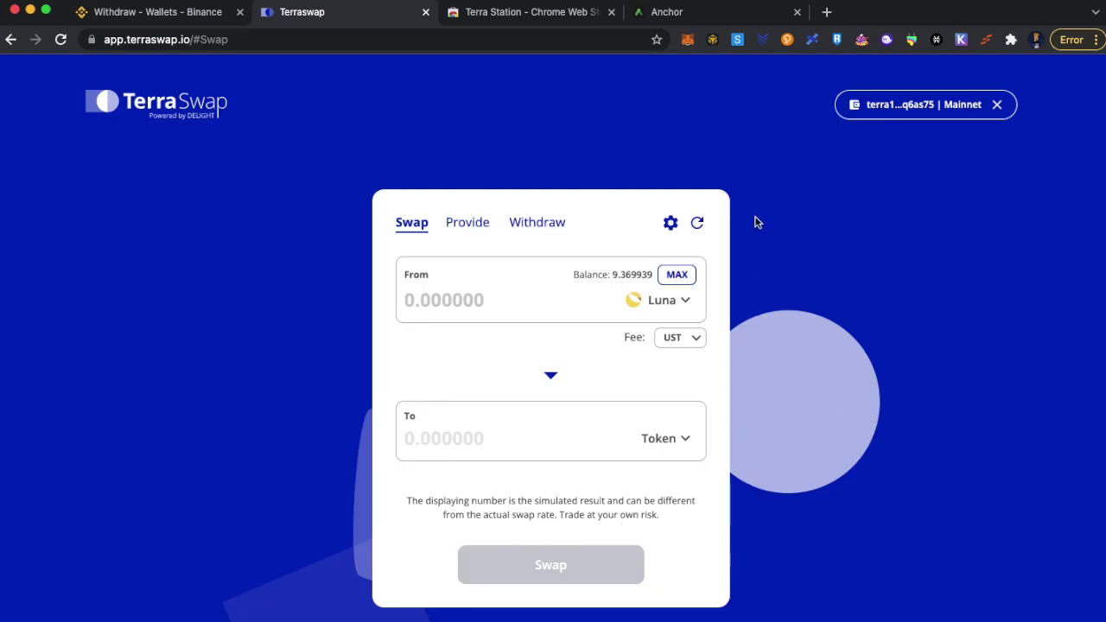
Start a deposit on Anchor's Earn page, check the transaction fee, and set the amount to 55 UST.
{"action": "left_click", "coordinate": [681, 15]}
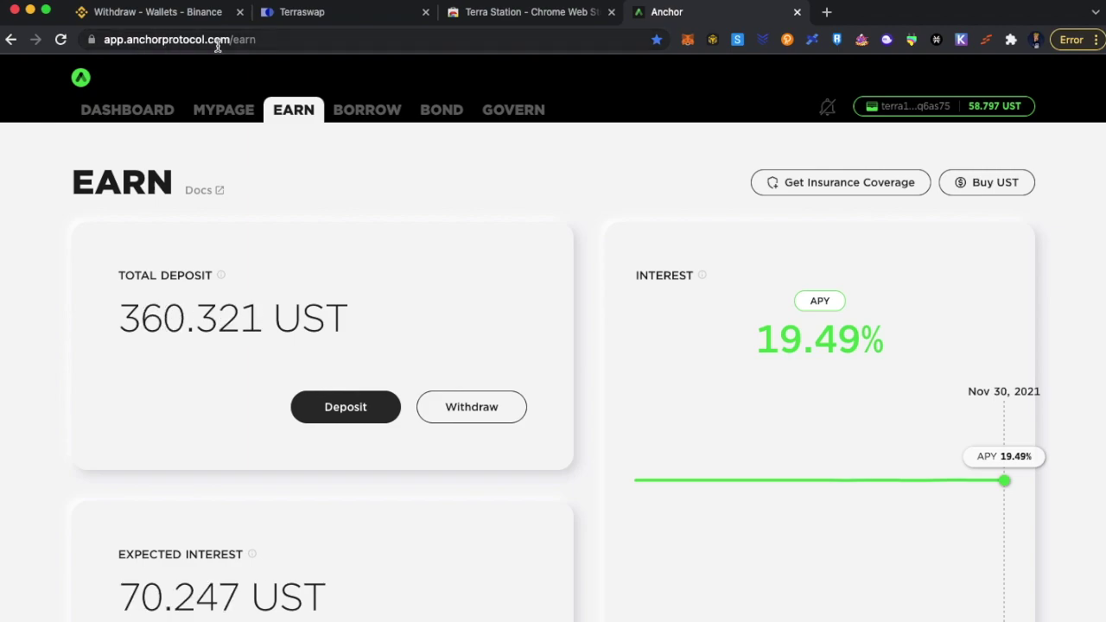
{"action": "left_click", "coordinate": [349, 410]}
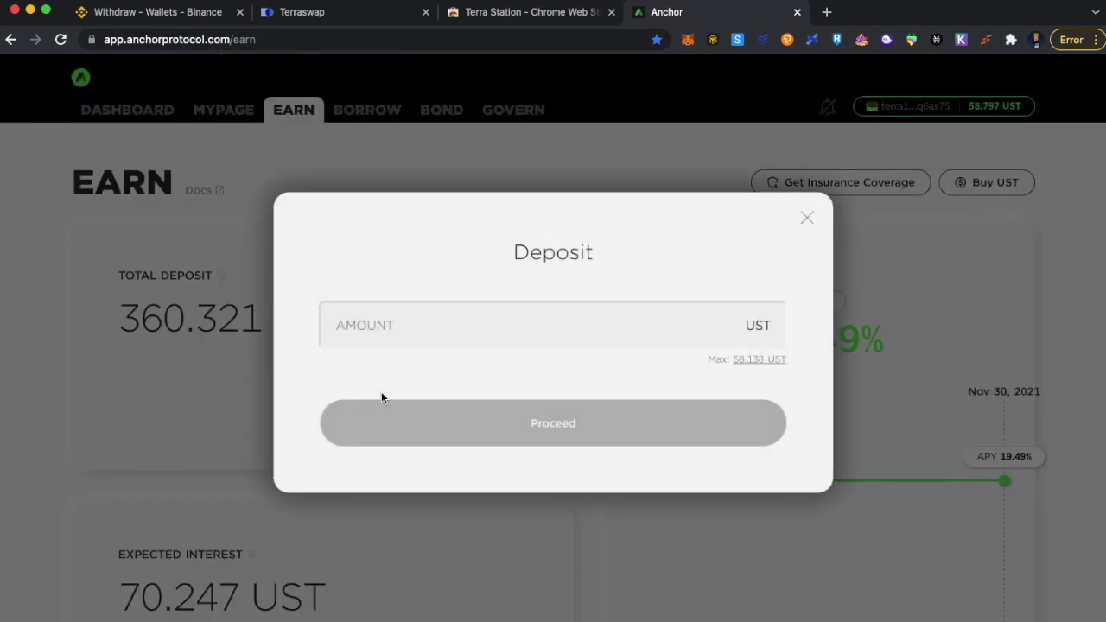
{"action": "left_click", "coordinate": [753, 361]}
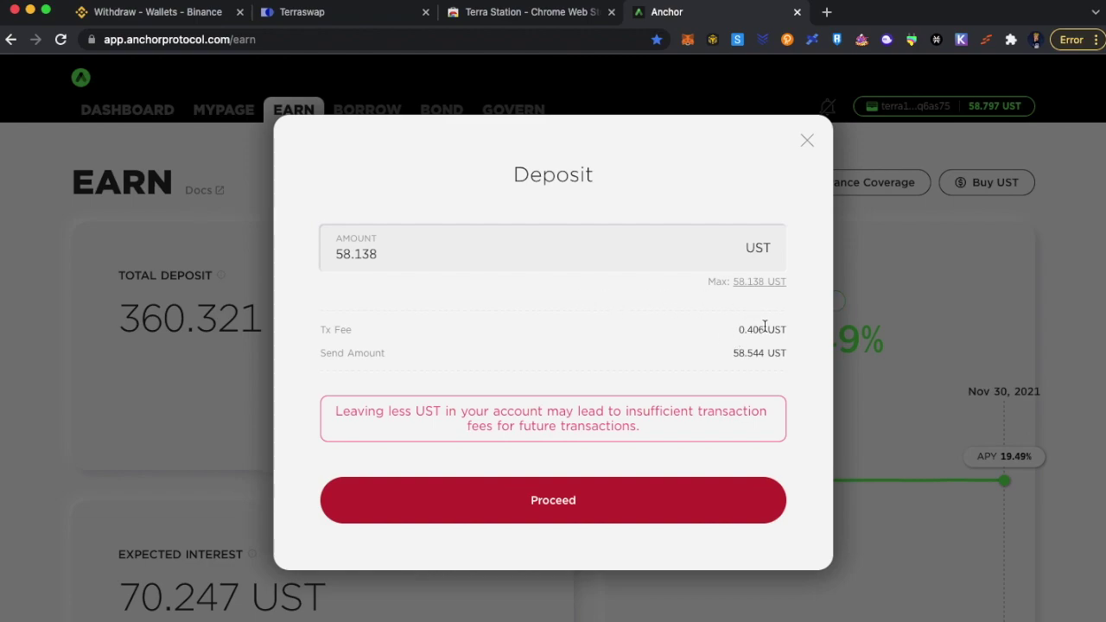
{"action": "triple_click", "coordinate": [342, 329]}
{"action": "triple_click", "coordinate": [750, 330]}
{"action": "left_click_drag", "start_coordinate": [395, 254], "coordinate": [307, 259]}
{"action": "type", "text": "55"}
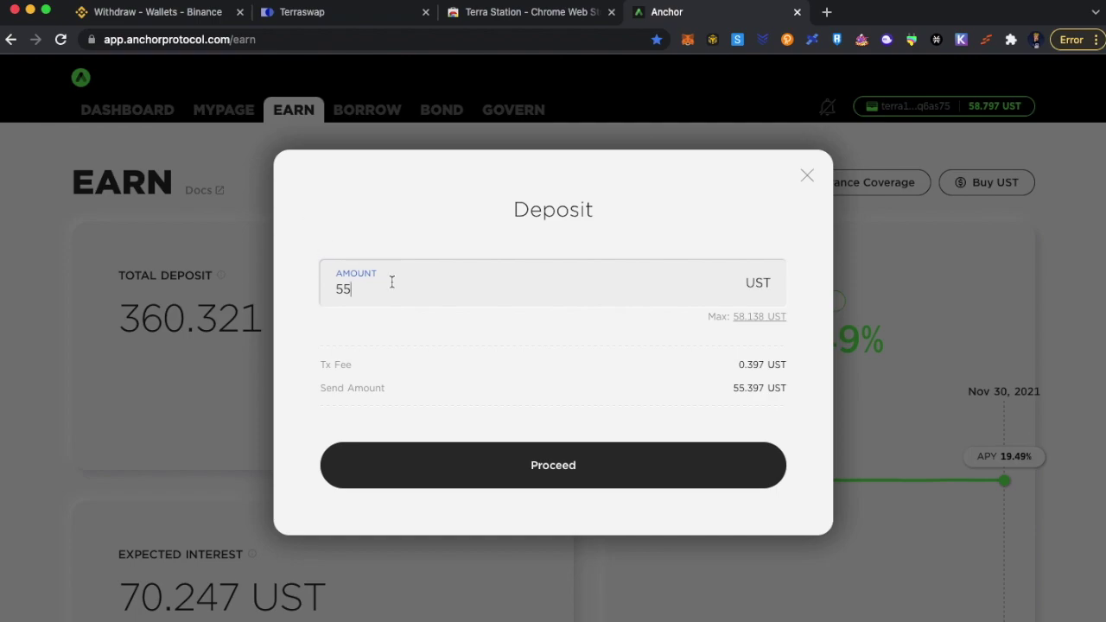
Proceed with the 55 UST Anchor deposit, post the transaction in Terra Station, and close the deposit summary.
{"action": "left_click", "coordinate": [576, 467]}
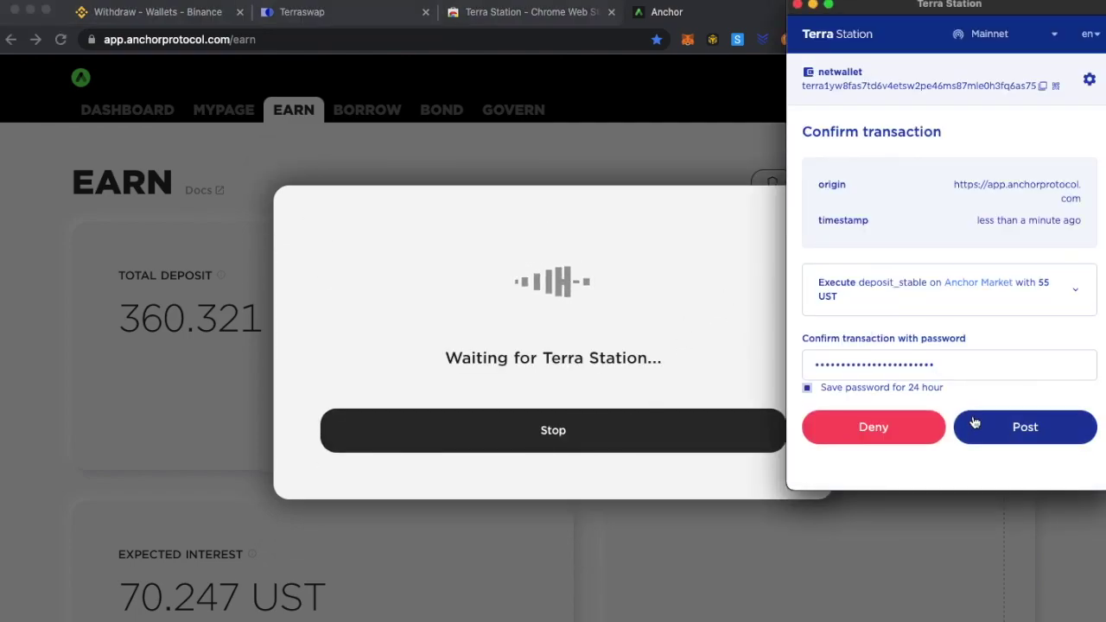
{"action": "left_click", "coordinate": [1014, 433]}
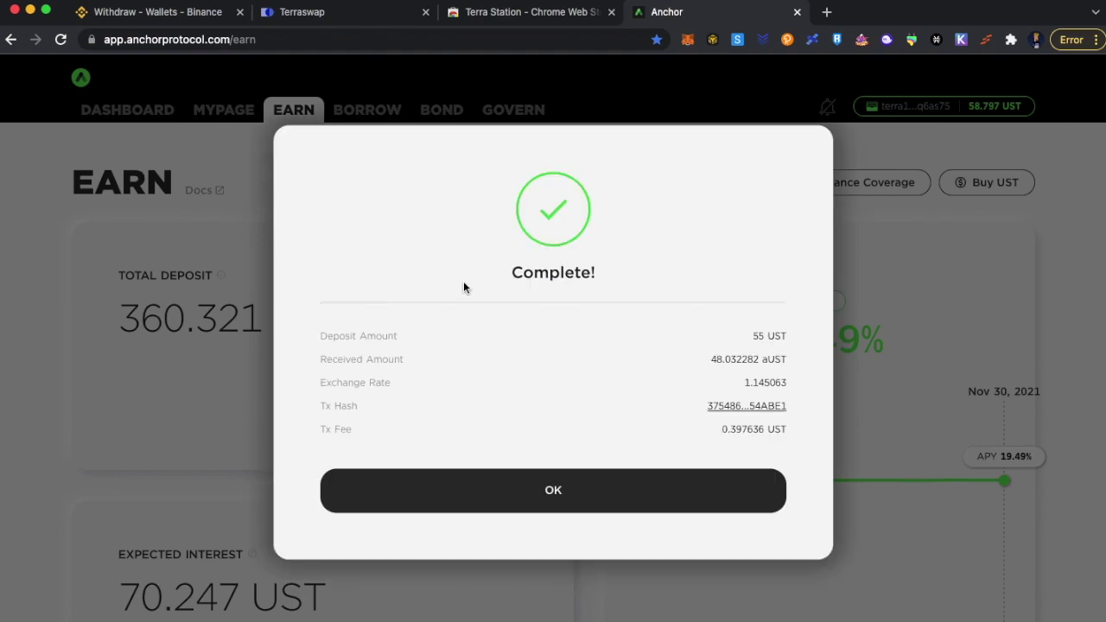
{"action": "left_click", "coordinate": [559, 489]}
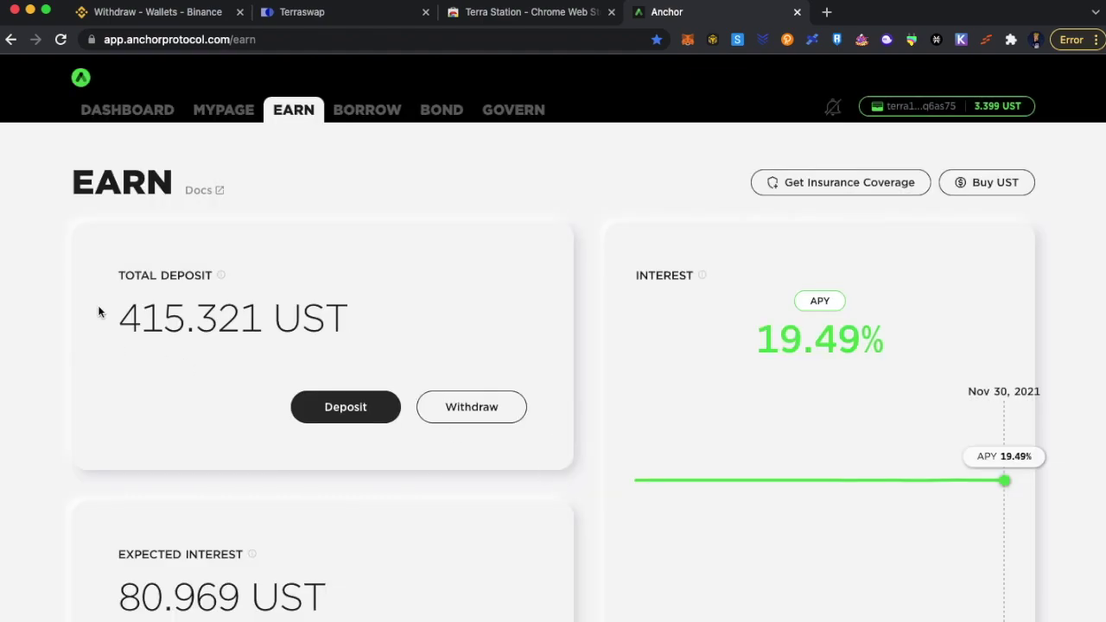
Check the total deposit and the yearly expected interest on Anchor's Earn page.
{"action": "double_click", "coordinate": [144, 325]}
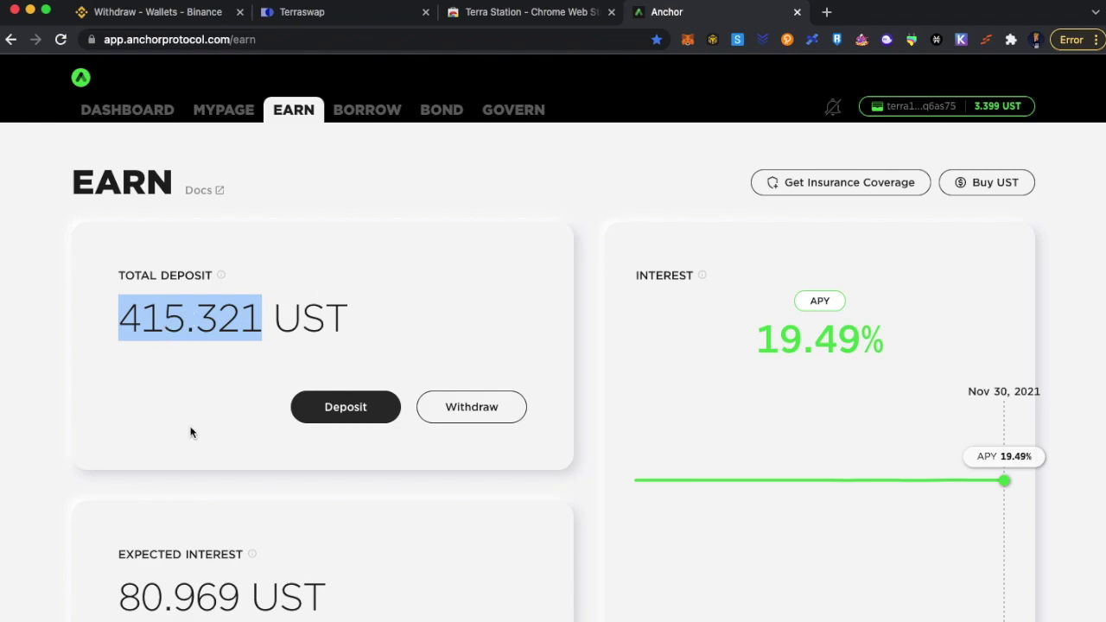
{"action": "left_click_drag", "start_coordinate": [116, 595], "coordinate": [242, 595]}
{"action": "scroll", "coordinate": [341, 516], "scroll_direction": "down", "scroll_amount": 1}
{"action": "scroll", "coordinate": [339, 512], "scroll_direction": "down", "scroll_amount": 1}
{"action": "scroll", "coordinate": [324, 505], "scroll_direction": "down", "scroll_amount": 2}
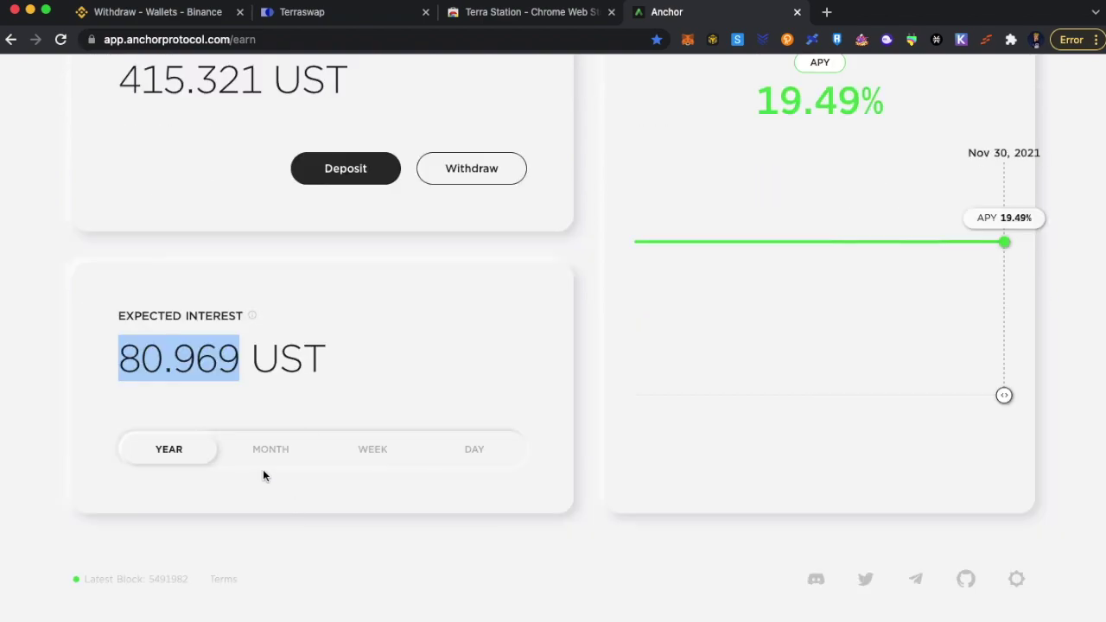
Show the expected interest per day, and check the connected wallet's token balances.
{"action": "left_click", "coordinate": [447, 462]}
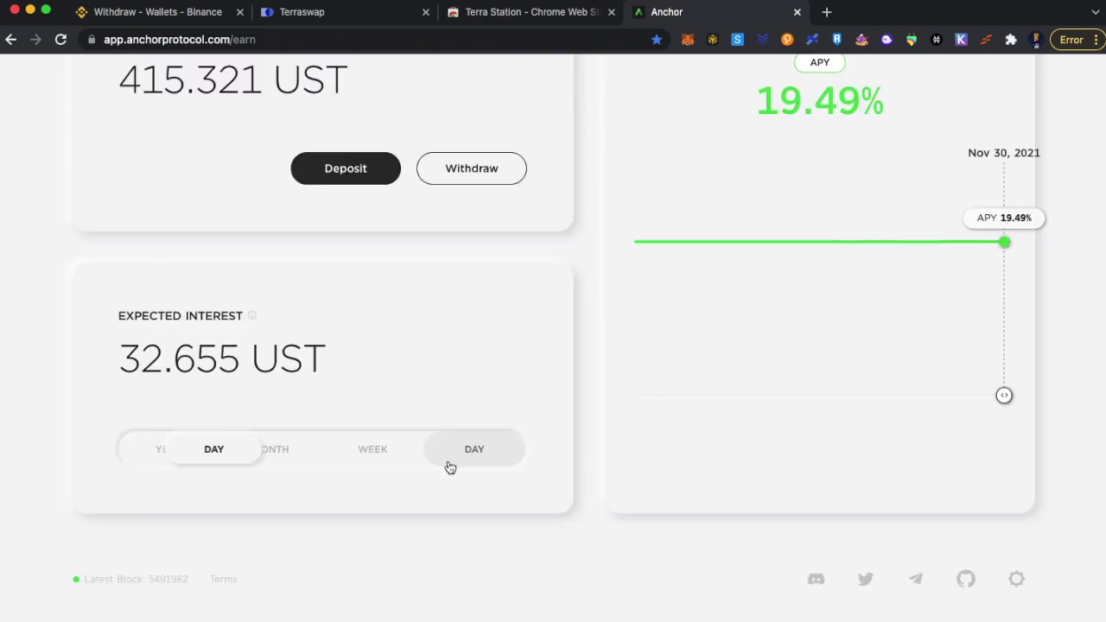
{"action": "double_click", "coordinate": [129, 352]}
{"action": "scroll", "coordinate": [317, 333], "scroll_direction": "up", "scroll_amount": 3}
{"action": "scroll", "coordinate": [260, 354], "scroll_direction": "down", "scroll_amount": 3}
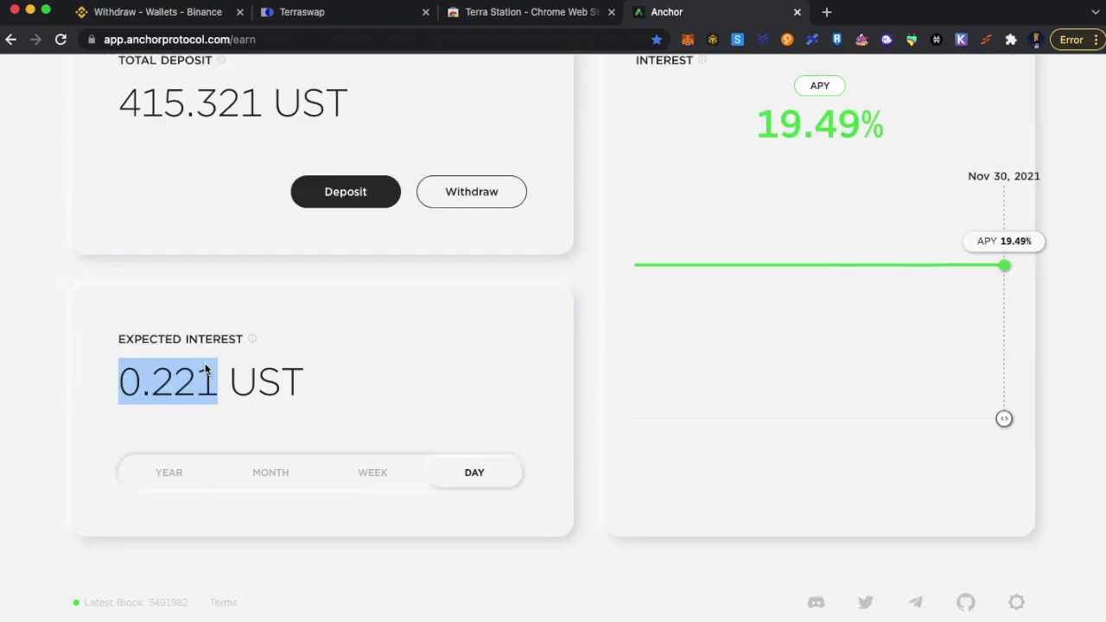
{"action": "scroll", "coordinate": [191, 345], "scroll_direction": "up", "scroll_amount": 3}
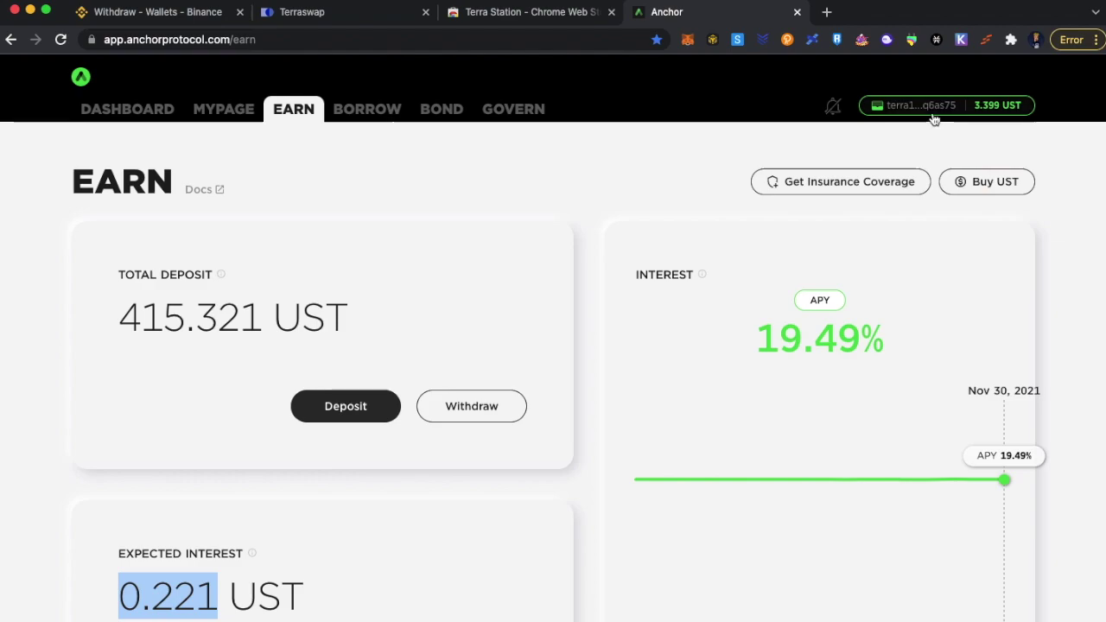
{"action": "left_click", "coordinate": [903, 105]}
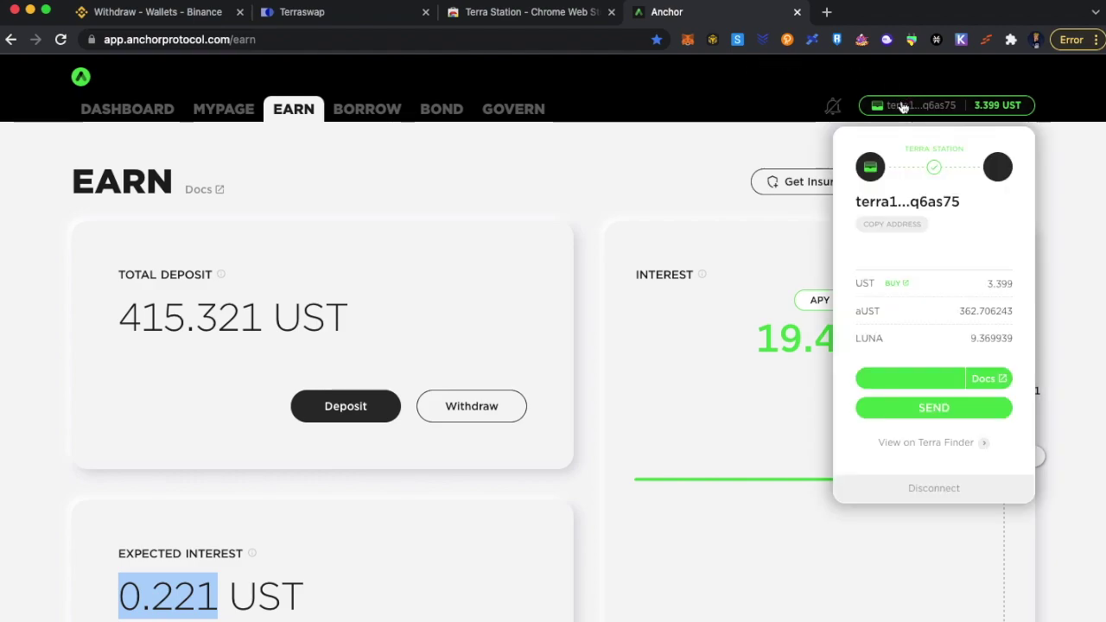
{"action": "left_click", "coordinate": [677, 323]}
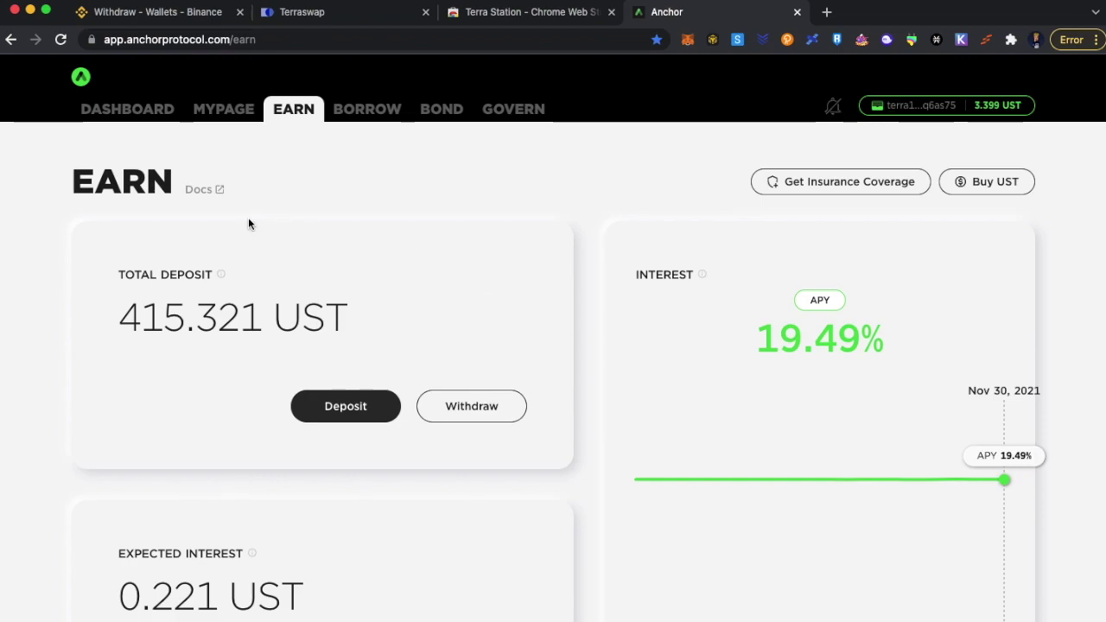
Review the Binance withdrawal, Terraswap swap and Terra Station extension pages, and return to Anchor's Earn page.
{"action": "left_click", "coordinate": [185, 21]}
{"action": "scroll", "coordinate": [207, 104], "scroll_direction": "up", "scroll_amount": 5}
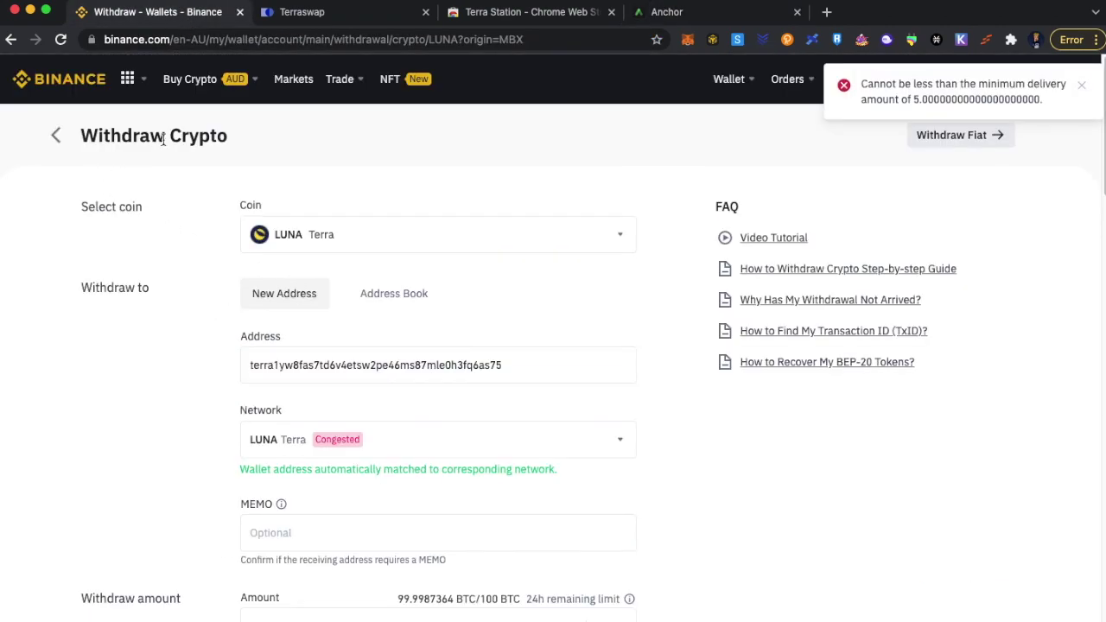
{"action": "left_click", "coordinate": [349, 21]}
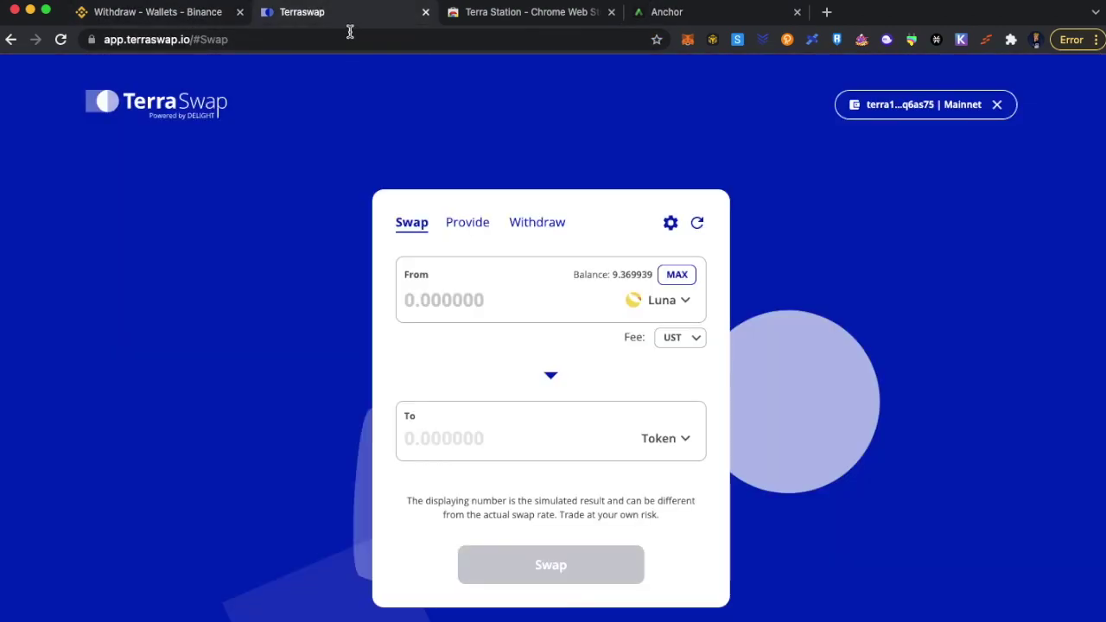
{"action": "left_click", "coordinate": [510, 12]}
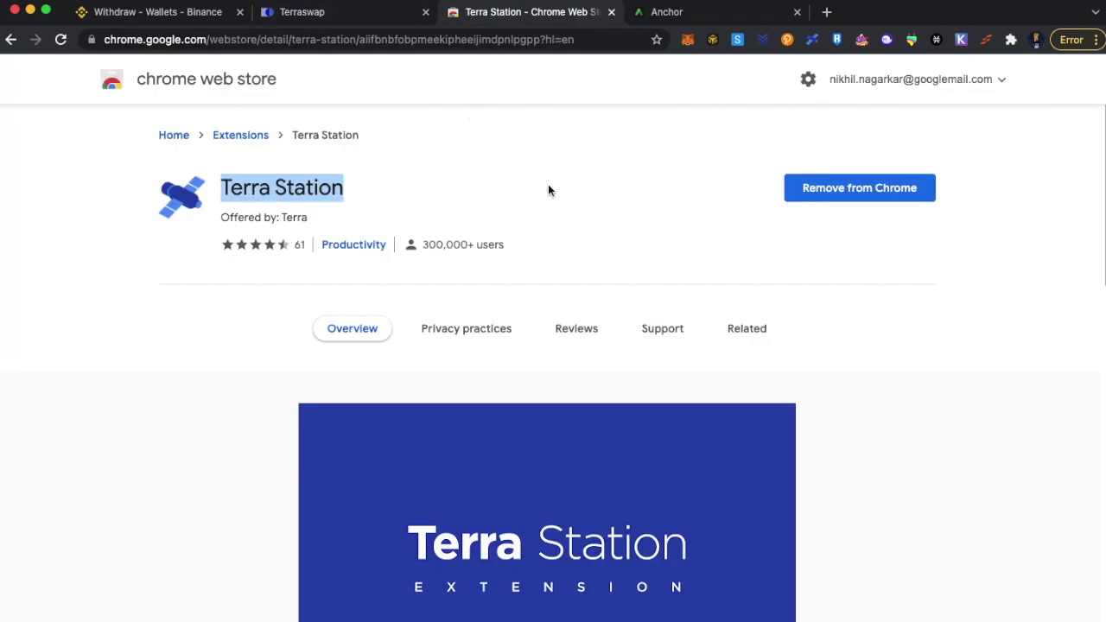
{"action": "left_click", "coordinate": [320, 12]}
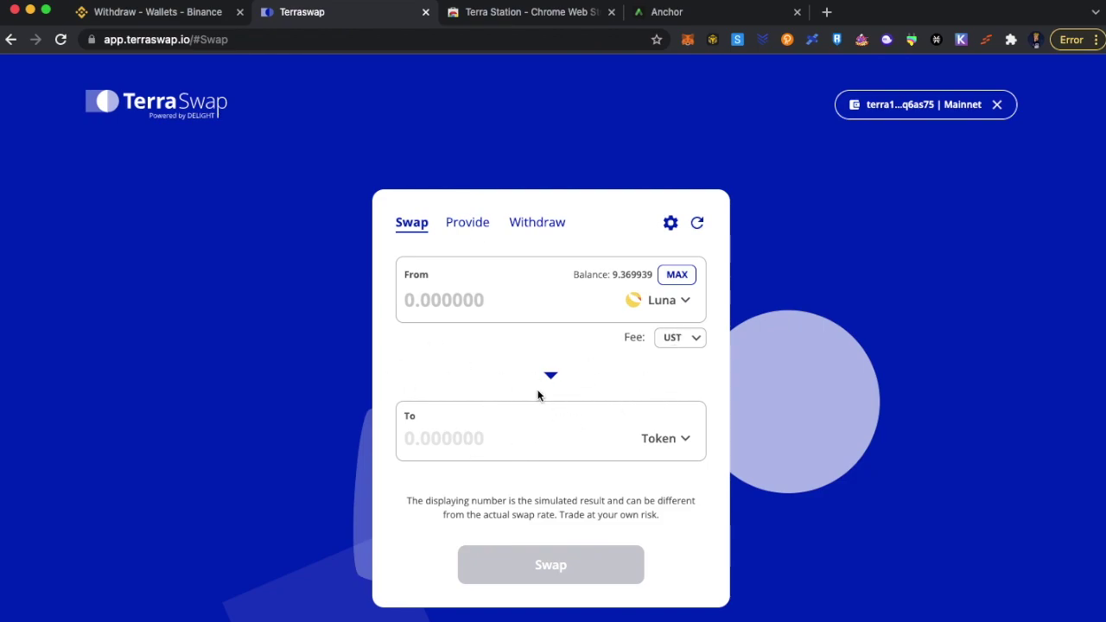
{"action": "left_click", "coordinate": [680, 12]}
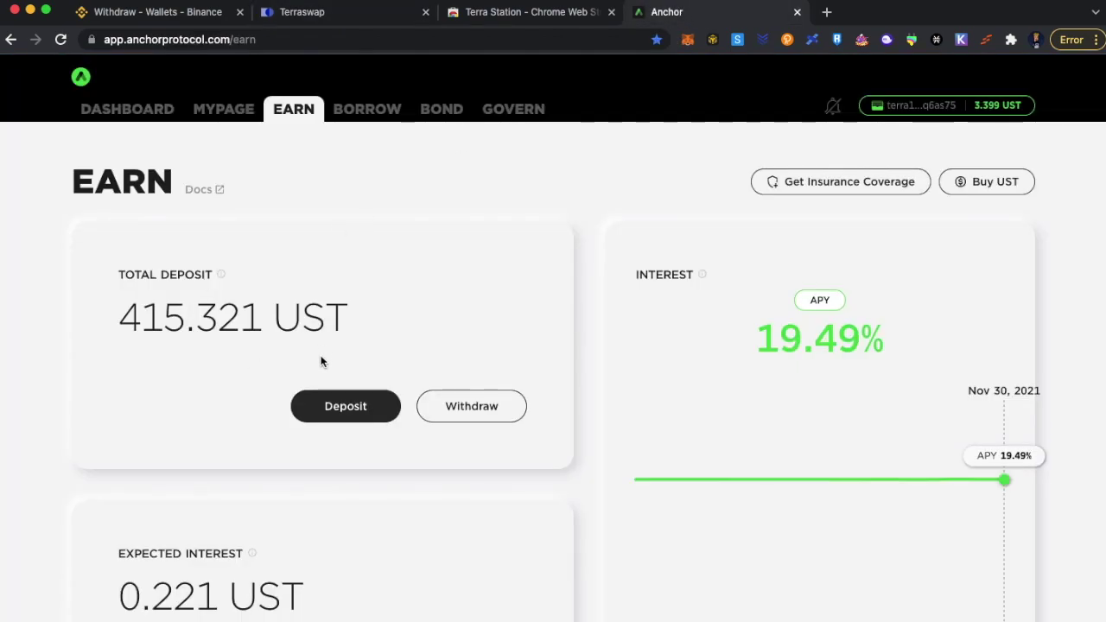